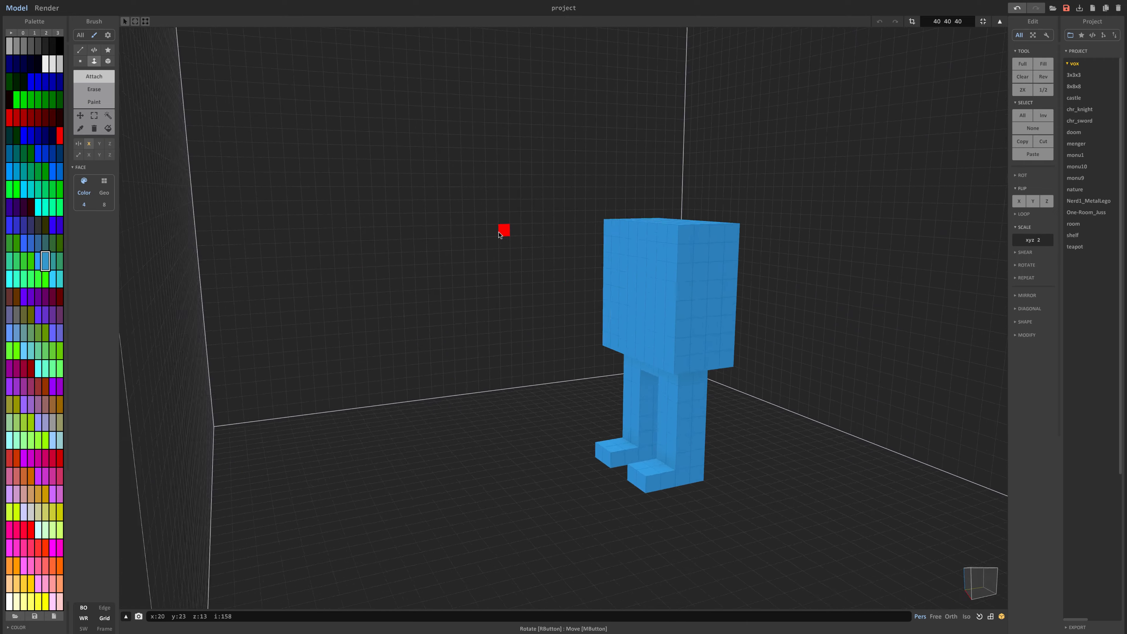
Attach mirrored arms and a neck to the blue torso, with the head's first block layer around the neck.
right_click_drag(719, 289, 461, 199)
left_click_drag(461, 158, 439, 164)
right_click_drag(433, 197, 466, 189)
left_click_drag(444, 177, 419, 182)
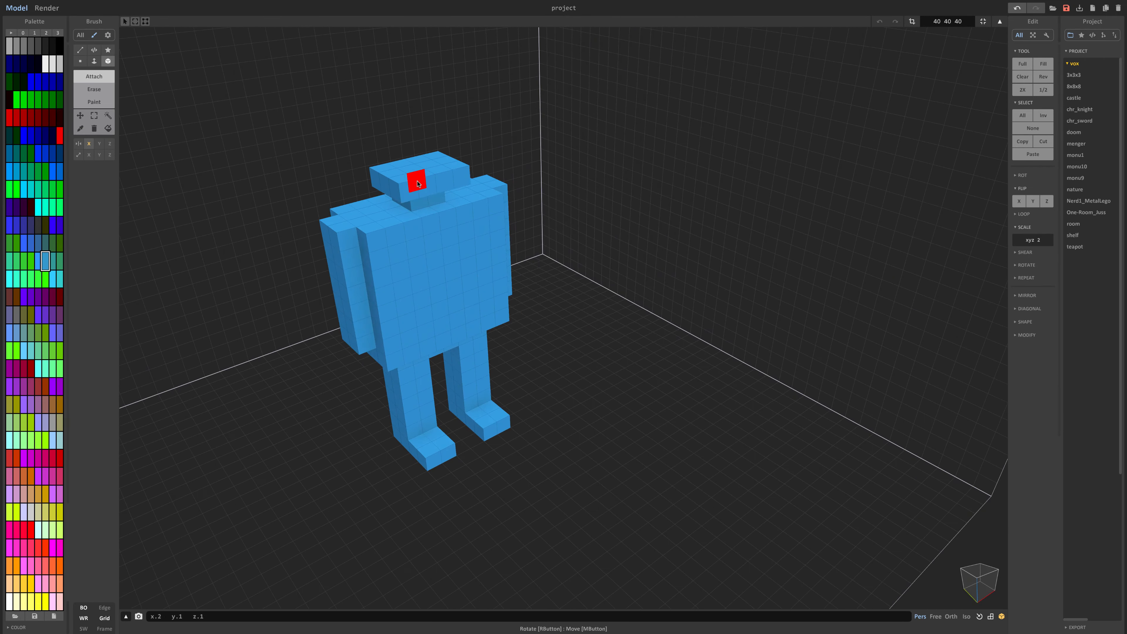
Widen the head's base slab with the Face brush and extrude its top upward into a full box-shaped head.
right_click_drag(419, 182, 465, 282)
left_click(98, 65)
left_click_drag(365, 229, 357, 249)
right_click_drag(357, 249, 241, 282)
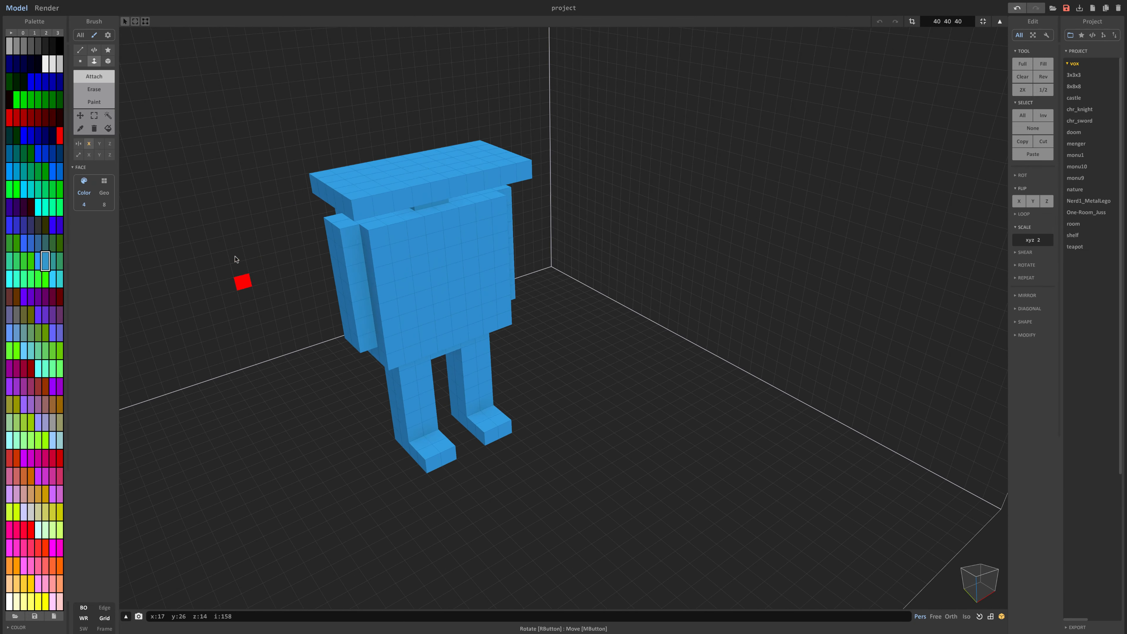
left_click_drag(410, 169, 390, 114)
middle_click_drag(390, 113, 503, 181)
right_click_drag(503, 181, 513, 232)
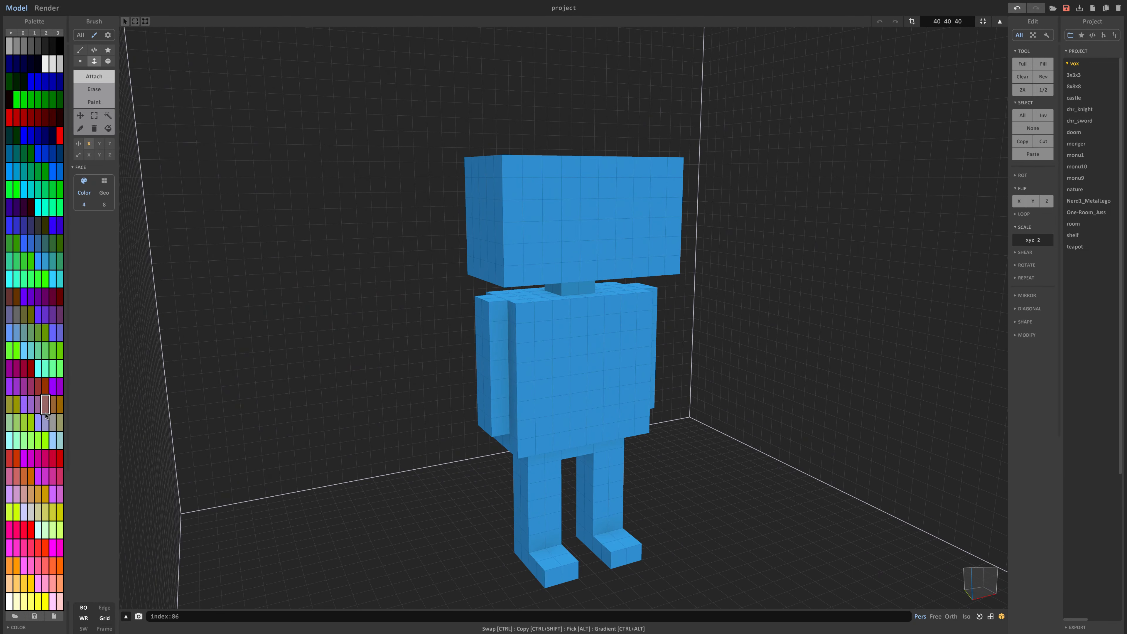
Paint the head, neck and hands in the skin tone with the Box brush.
left_click(107, 63)
mouse_move(468, 164)
left_mouse_down()
mouse_move(569, 252)
mouse_move(571, 288)
left_mouse_up()
mouse_move(571, 288)
right_mouse_down()
mouse_move(461, 253)
mouse_move(528, 239)
mouse_move(561, 249)
right_mouse_up()
left_click_drag(484, 421, 499, 427)
right_click_drag(537, 477, 552, 475)
Paint the torso and both sleeves bright red, leaving the hands skin-coloured.
left_click(16, 117)
right_click_drag(448, 311, 483, 302)
left_click_drag(510, 304, 579, 442)
right_click_drag(579, 442, 639, 438)
left_click_drag(488, 313, 512, 417)
mouse_move(512, 417)
right_mouse_down()
mouse_move(356, 361)
mouse_move(542, 370)
right_mouse_up()
Paint a darker red hem along the bottom of the shirt and a small square pocket on the chest.
left_click(24, 118)
left_click_drag(479, 450, 625, 460)
right_click_drag(634, 465, 564, 462)
key("ctrl+z")
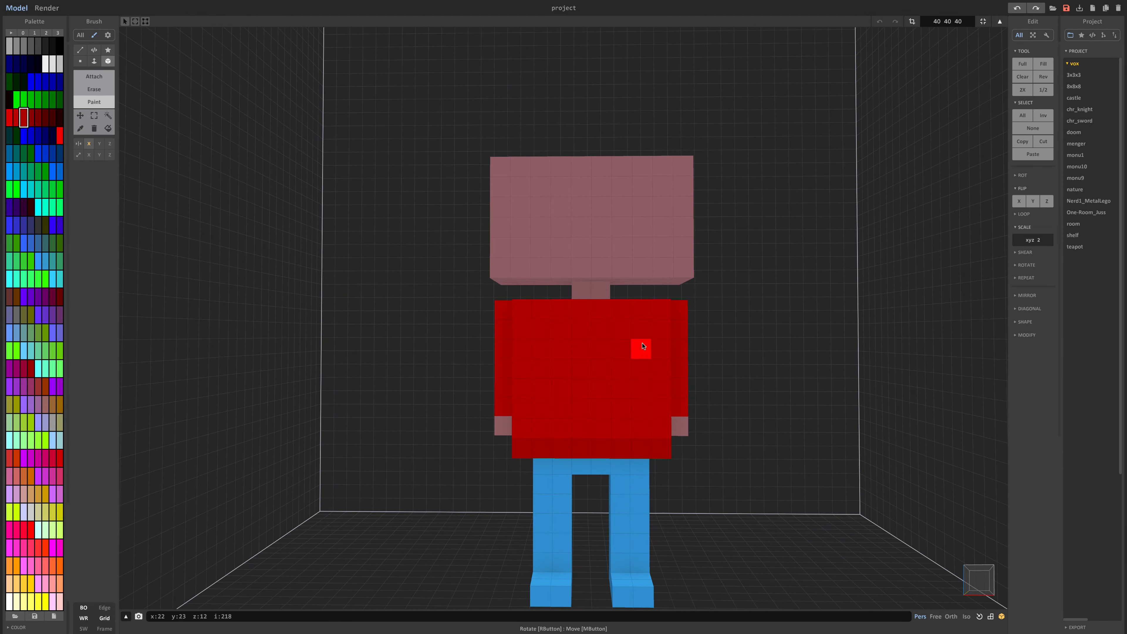
right_click_drag(421, 490, 267, 305)
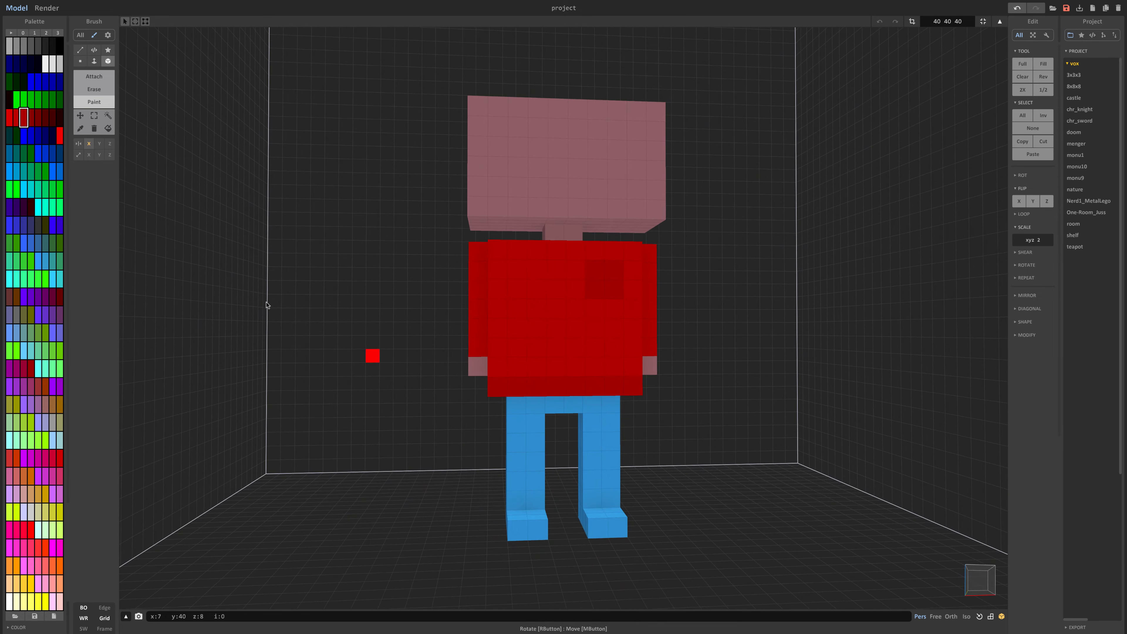
Paint both legs dark blue on all sides as trousers.
mouse_move(515, 405)
left_mouse_down()
mouse_move(559, 496)
mouse_move(539, 503)
left_mouse_up()
right_click_drag(539, 503, 657, 445)
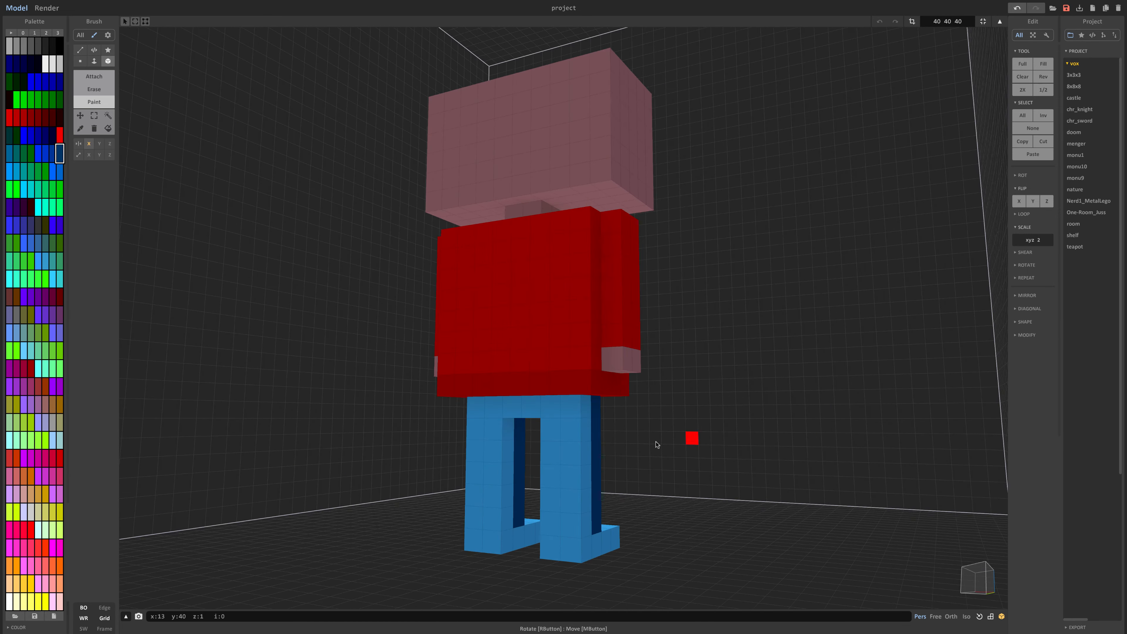
left_click_drag(588, 405, 546, 511)
mouse_move(546, 510)
right_mouse_down()
mouse_move(538, 403)
mouse_move(399, 426)
right_mouse_up()
Paint both feet white as shoes.
left_click(45, 64)
left_click_drag(486, 539, 560, 536)
left_click(93, 91)
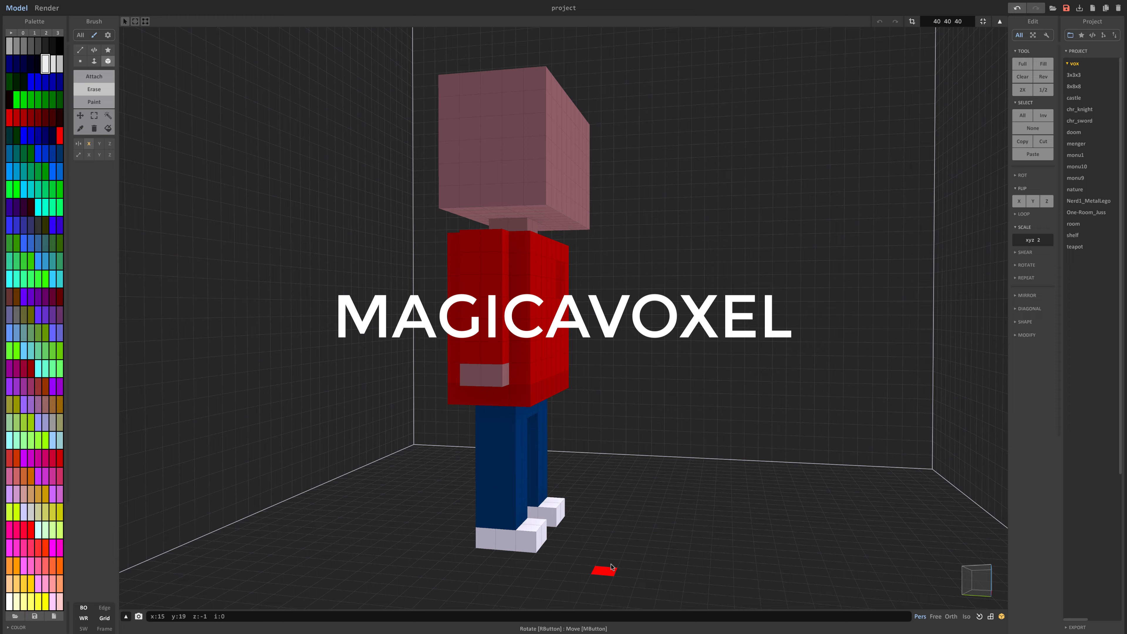
mouse_move(604, 567)
right_mouse_down()
mouse_move(520, 576)
mouse_move(481, 550)
right_mouse_up()
Paint two tall black rectangular eyes, mirrored, on the front of the head.
left_click(53, 46)
left_click(94, 101)
mouse_move(515, 122)
left_mouse_down()
mouse_move(536, 164)
mouse_move(516, 128)
mouse_move(471, 167)
mouse_move(515, 145)
mouse_move(536, 167)
left_mouse_up()
key("ctrl+z")
key("ctrl+z")
key("ctrl+z")
mouse_move(536, 209)
right_mouse_down()
mouse_move(588, 221)
mouse_move(547, 222)
mouse_move(607, 267)
right_mouse_up()
Attach a dark red cap to the top of the head, with a brim projecting over the face.
left_click(93, 76)
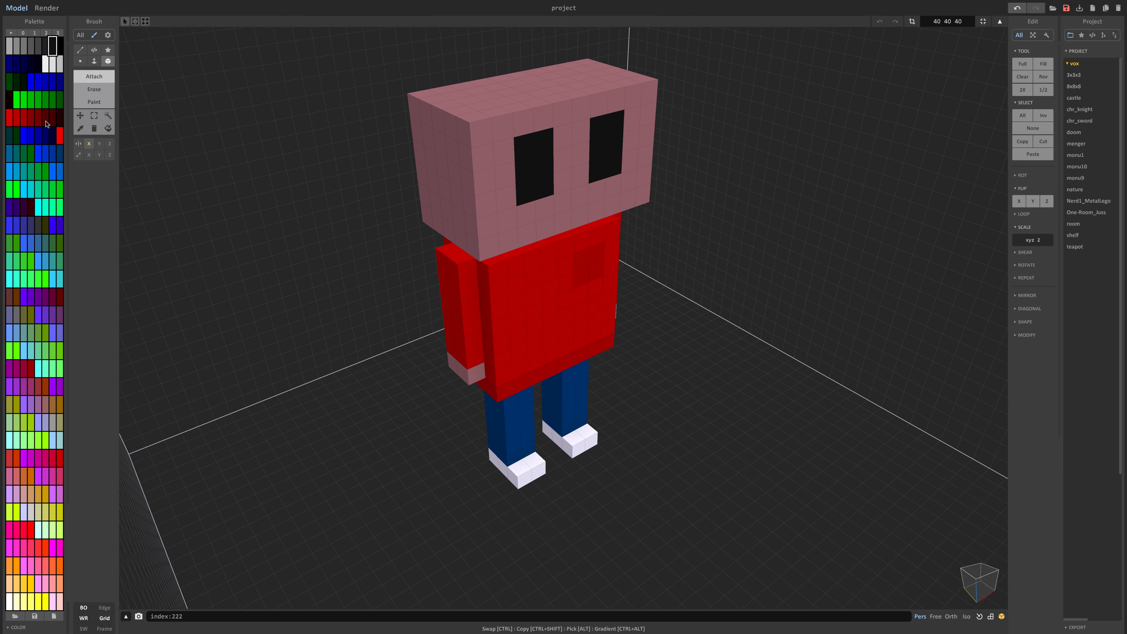
left_click(45, 117)
left_click_drag(500, 114, 548, 65)
right_click_drag(556, 101, 512, 59)
mouse_move(581, 79)
left_mouse_down()
mouse_move(469, 84)
mouse_move(572, 80)
left_mouse_up()
right_click_drag(572, 80, 630, 128)
left_click_drag(560, 104, 457, 67)
right_click_drag(456, 67, 419, 33)
Sample the skin colour and attach a one-voxel-thick ear to each side of the head.
left_click(80, 129)
left_click(99, 78)
left_click_drag(435, 183, 429, 209)
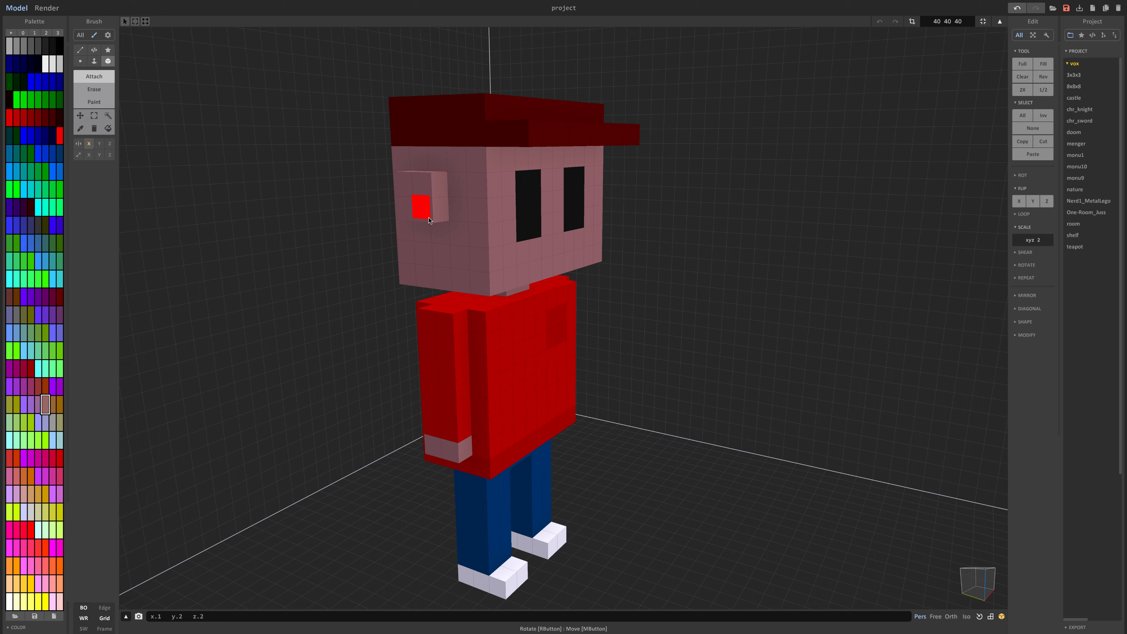
right_click_drag(480, 258, 234, 166)
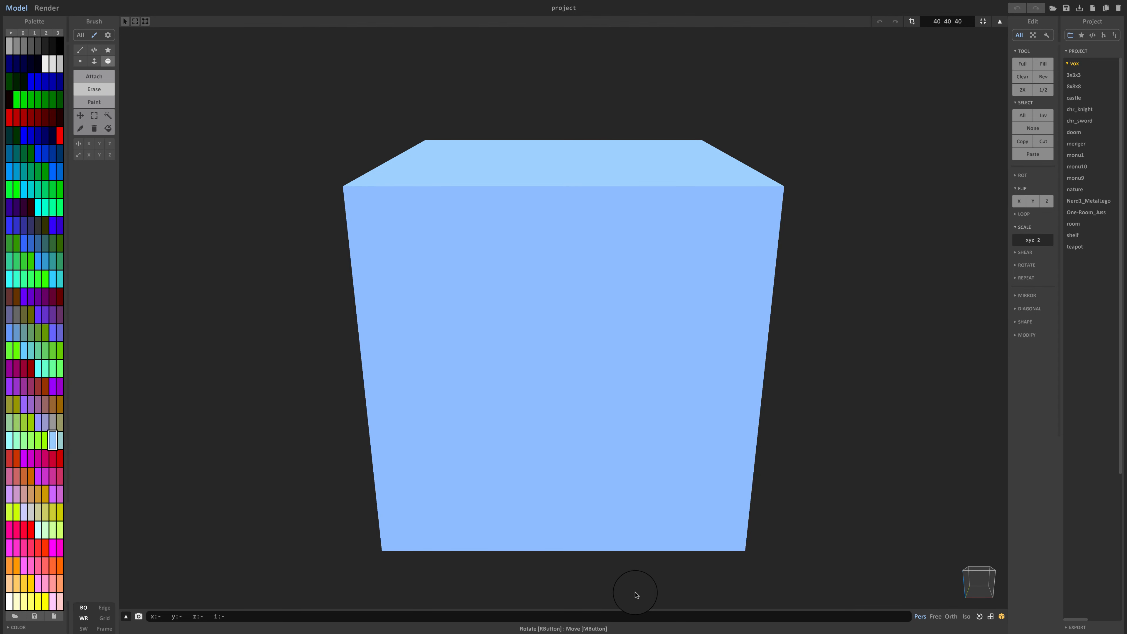
Clear all voxels from the 40 × 40 × 40 volume and display the grid.
left_click(1020, 78)
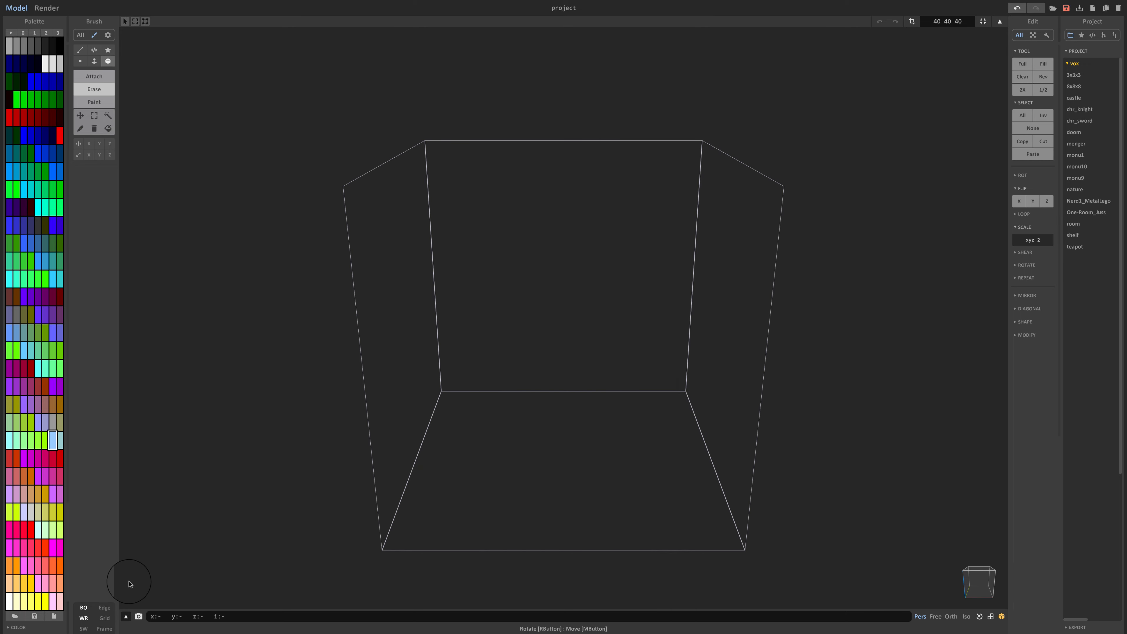
left_click(106, 619)
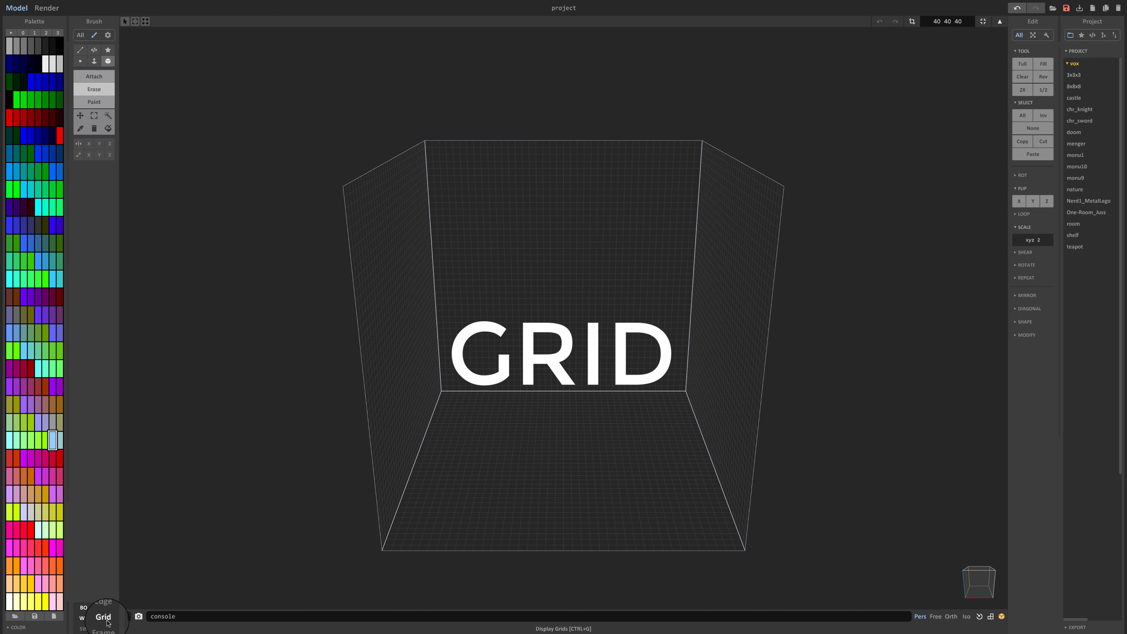
Examine the empty grid volume from different angles, distances and positions.
right_click_drag(534, 496, 553, 472)
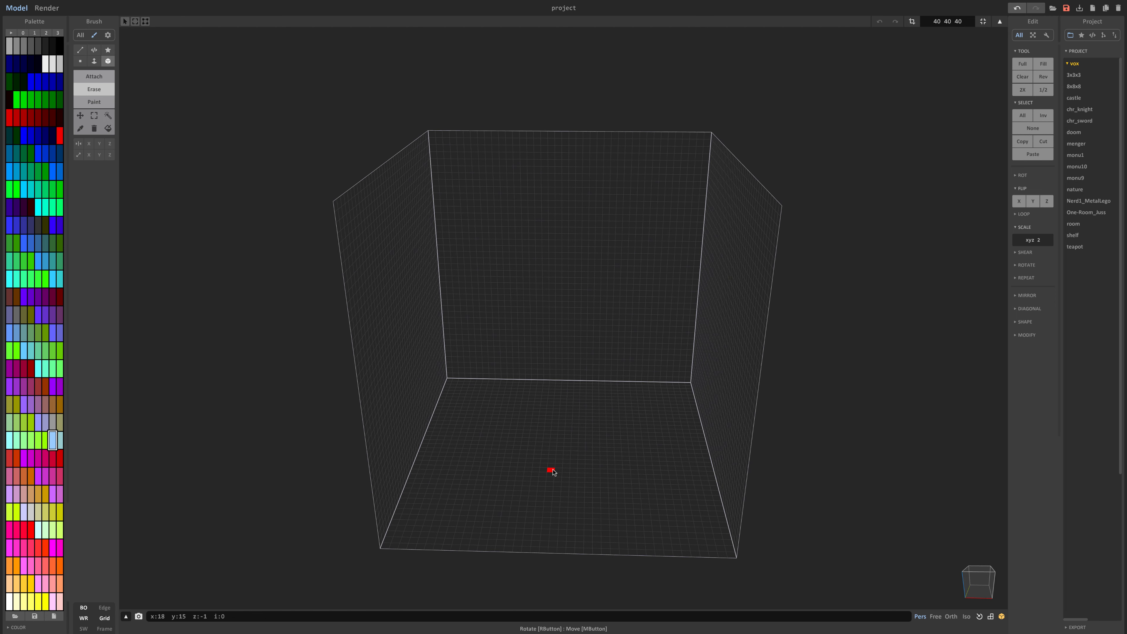
scroll(551, 473, "up", 3)
scroll(548, 474, "down", 6)
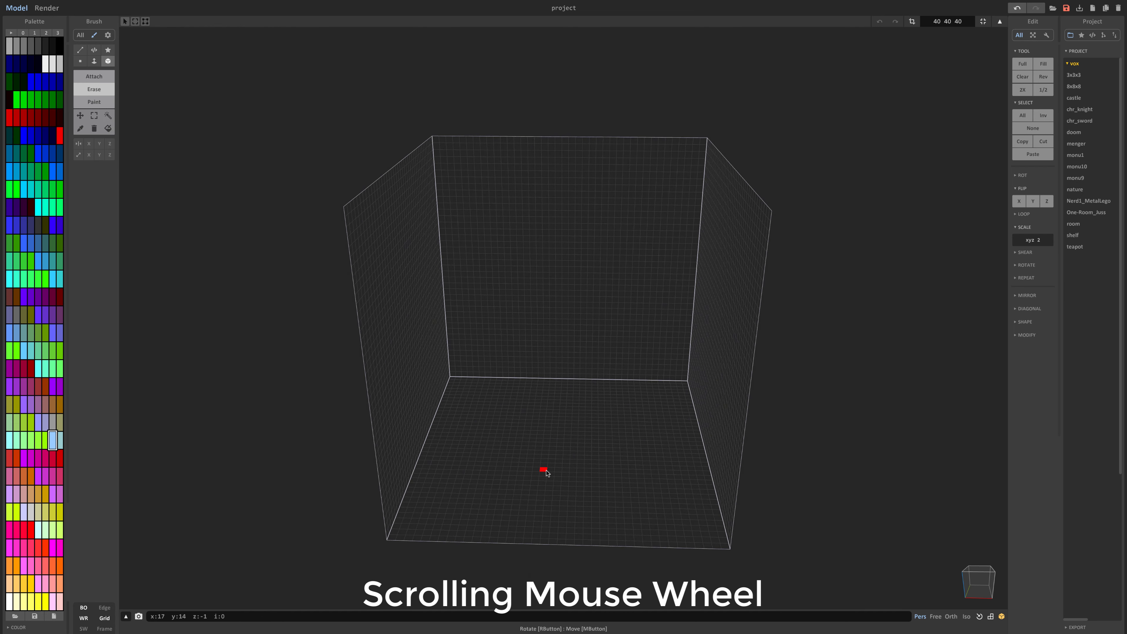
scroll(544, 473, "up", 3)
scroll(540, 473, "down", 3)
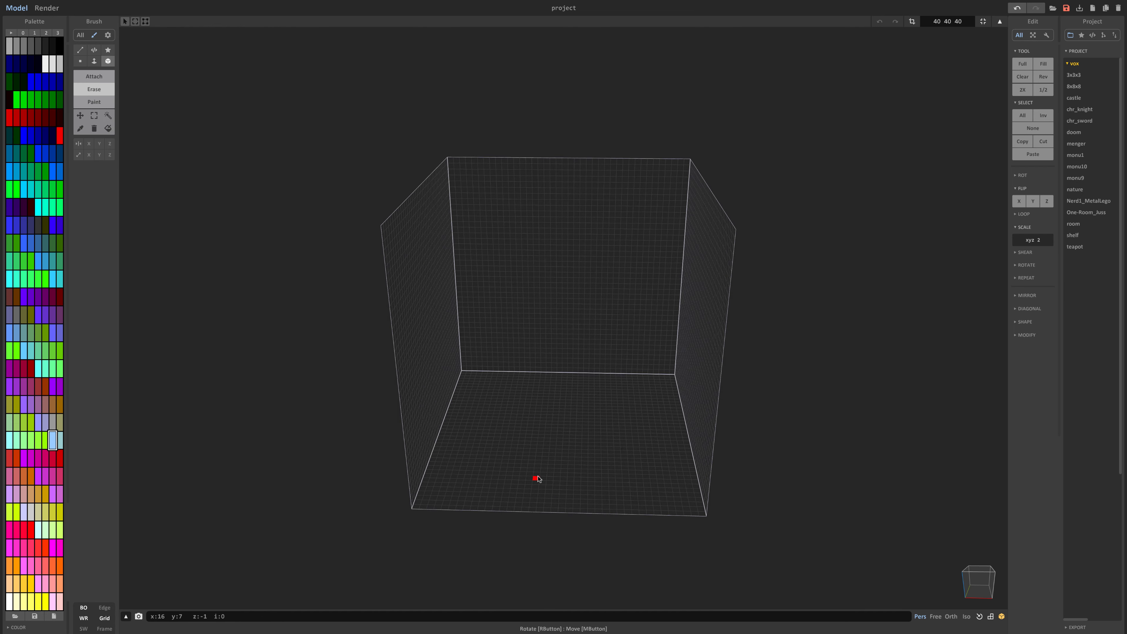
scroll(536, 477, "up", 2)
middle_click_drag(538, 479, 548, 404)
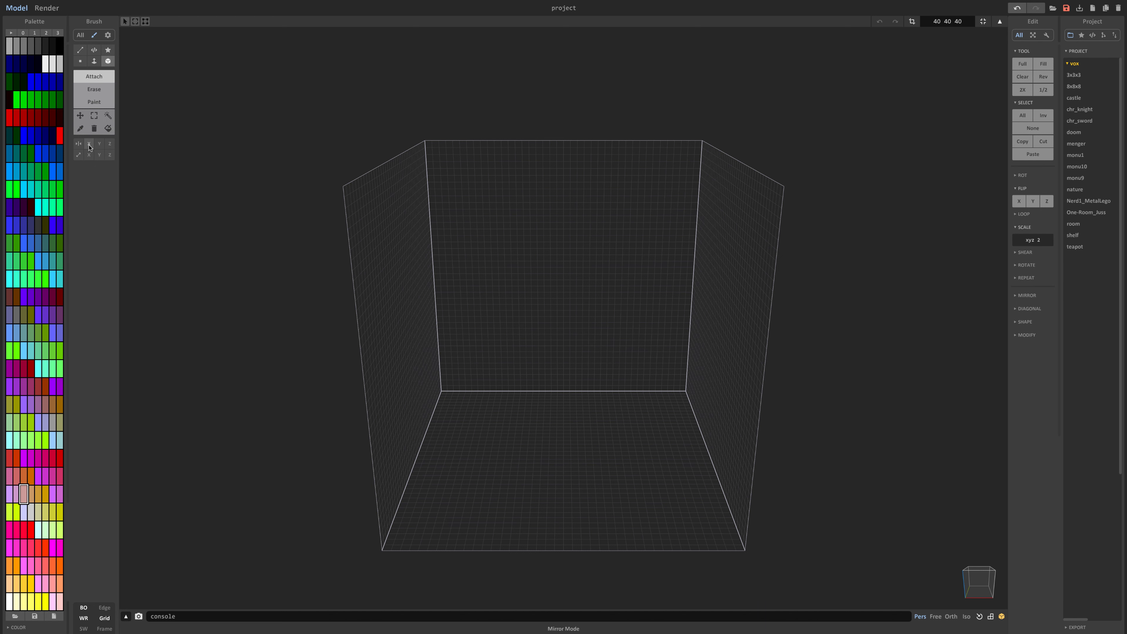
With X mirroring, attach two blue feet of 2 × 4 × 1 voxels and stack a 2 × 2 × 1 block on each heel.
scroll(563, 498, "up", 6)
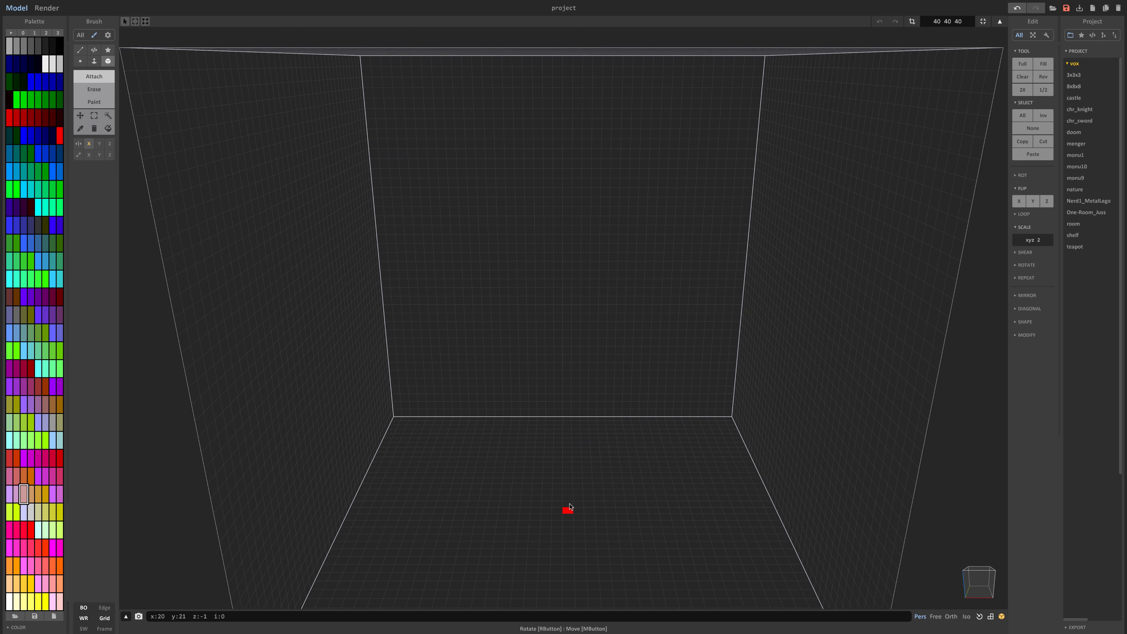
middle_click_drag(570, 503, 560, 377)
right_click_drag(560, 377, 561, 403)
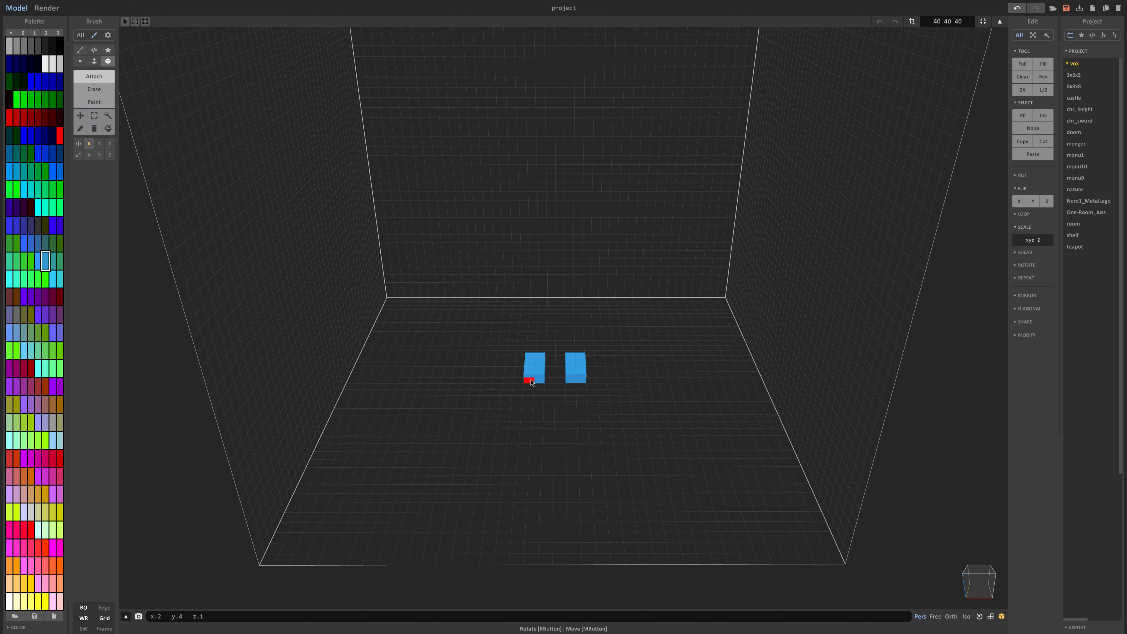
right_click_drag(532, 382, 561, 365)
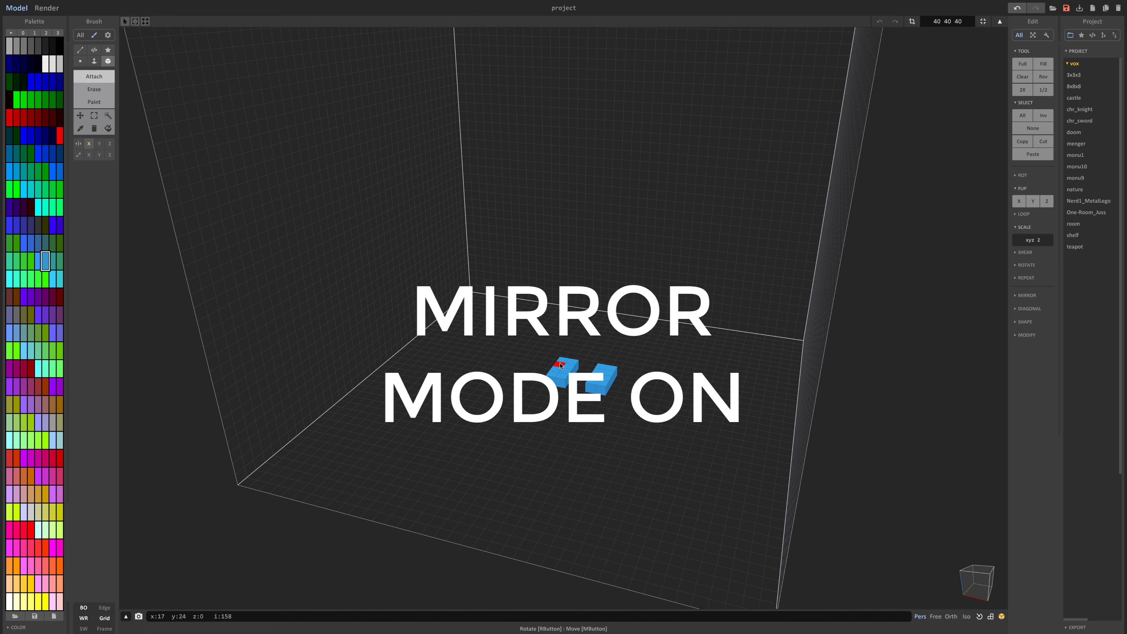
left_click_drag(561, 361, 564, 370)
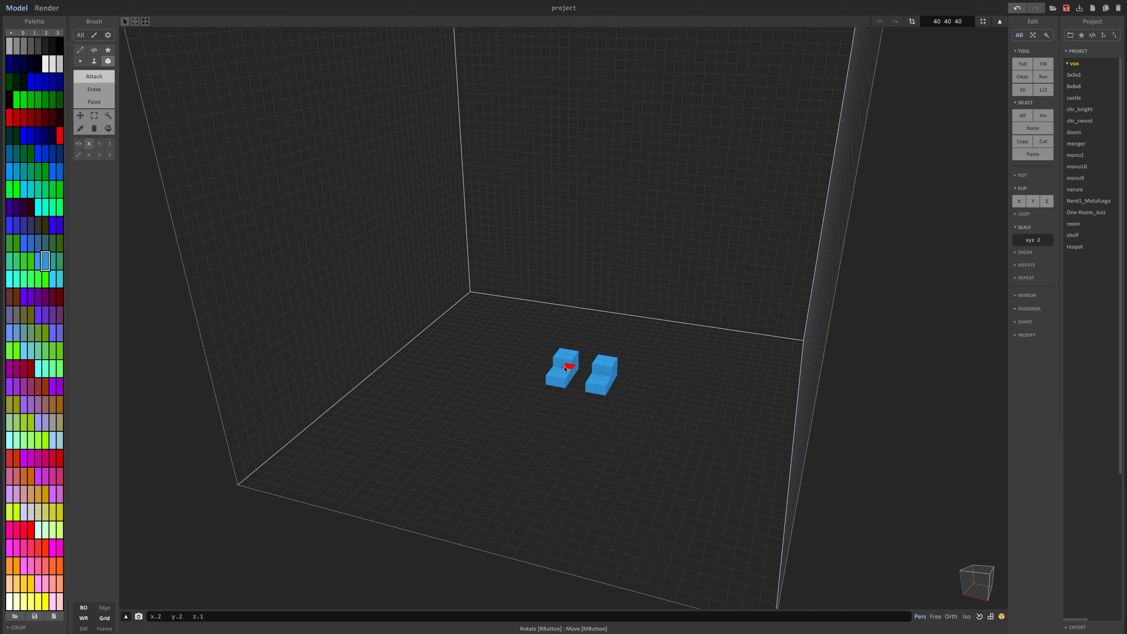
Extrude the top faces of both heel blocks upward with the Face brush to form the legs.
right_click_drag(577, 388, 539, 369)
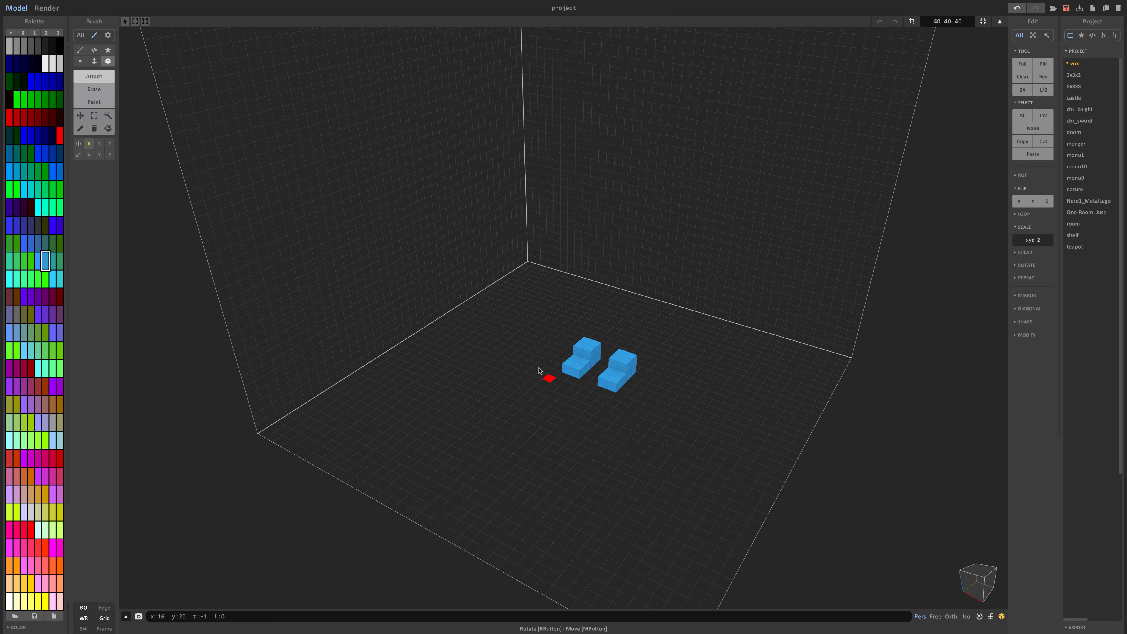
left_click(94, 63)
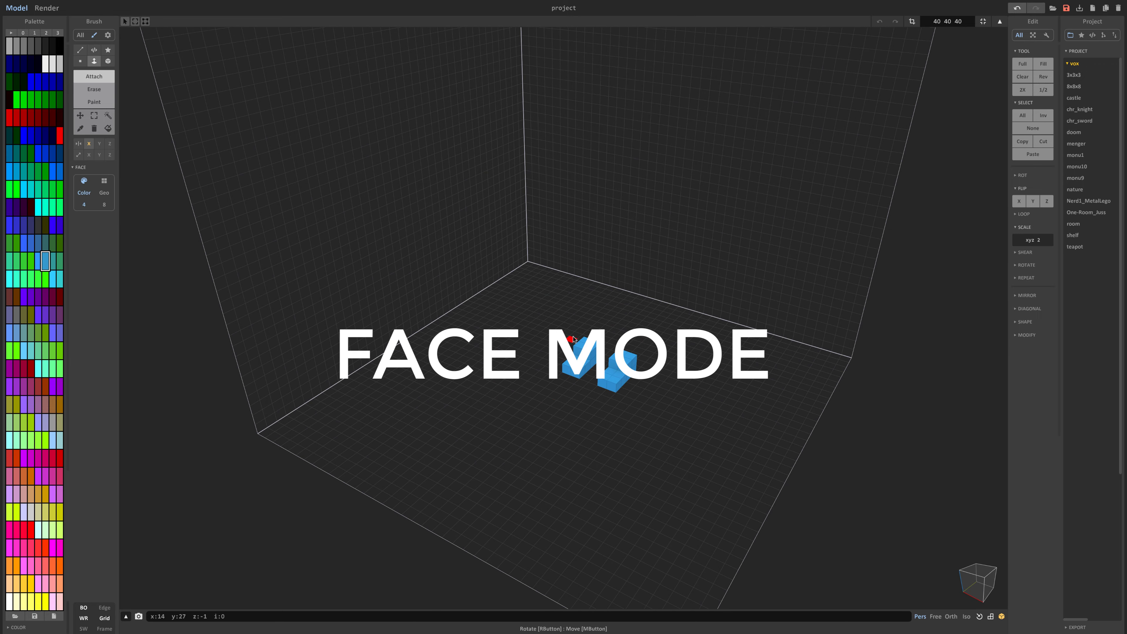
left_click(587, 346)
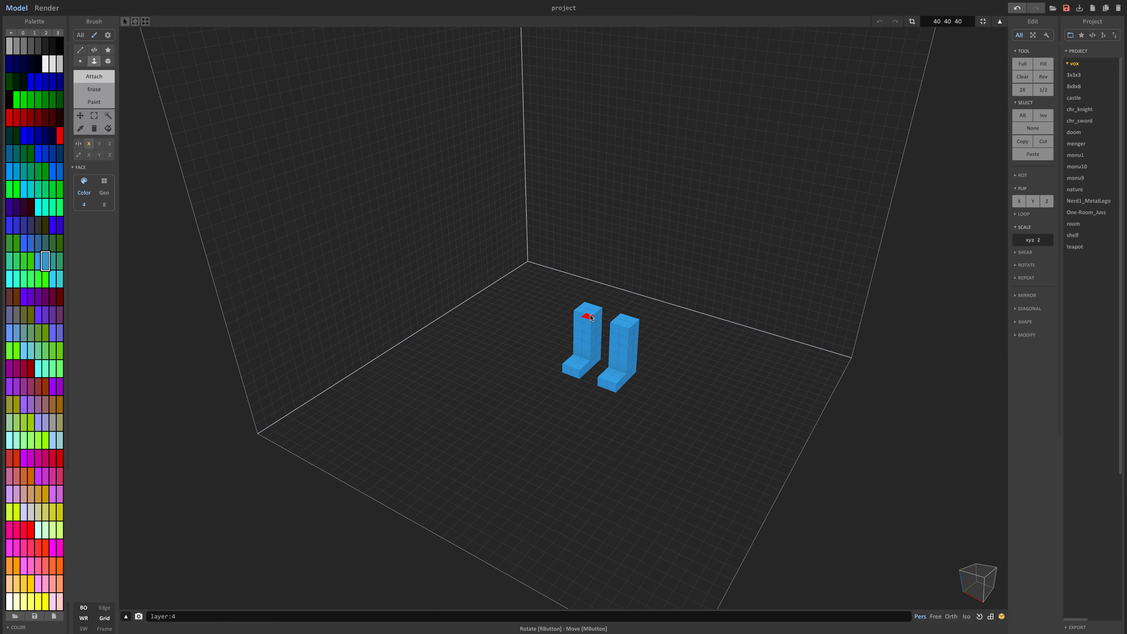
Attach a one-voxel-high slab across the tops of the legs, overhanging them, as the base of the torso.
right_click_drag(624, 335, 660, 341)
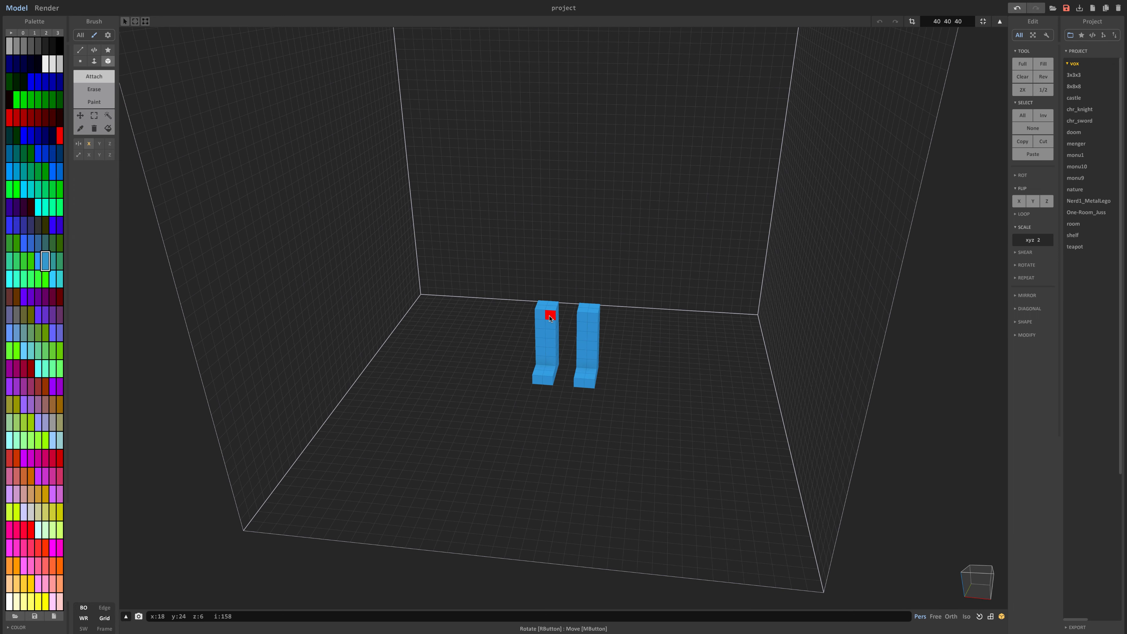
right_click_drag(550, 317, 664, 359)
right_click_drag(691, 394, 825, 364)
mouse_move(560, 385)
right_mouse_down()
mouse_move(551, 369)
mouse_move(598, 368)
mouse_move(595, 341)
mouse_move(669, 372)
mouse_move(554, 378)
right_mouse_up()
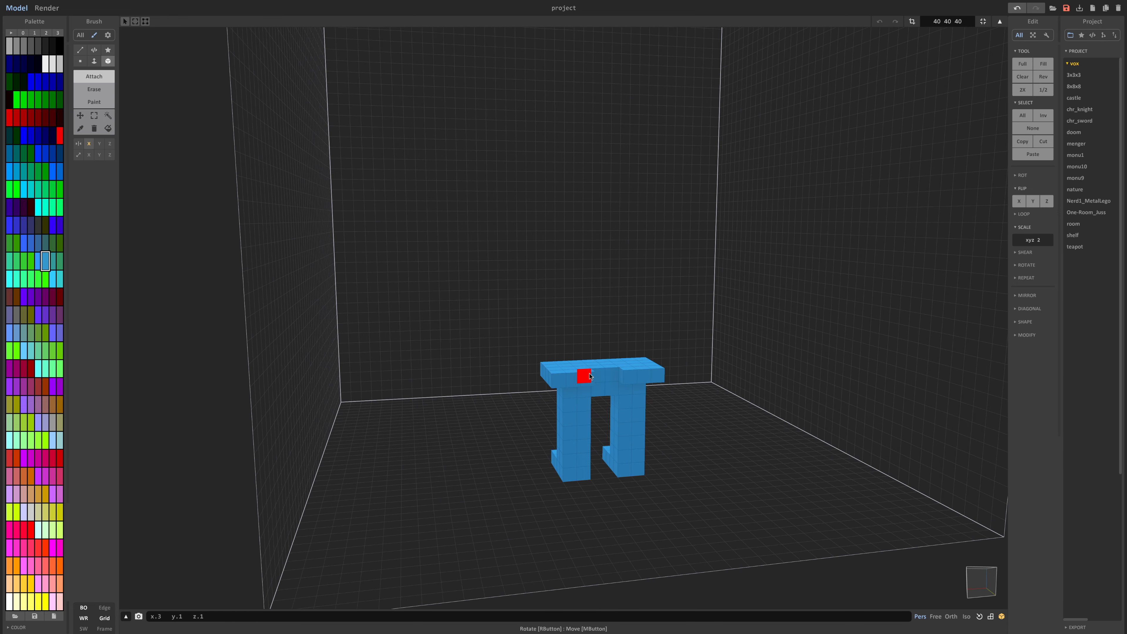
right_click_drag(624, 379, 888, 400)
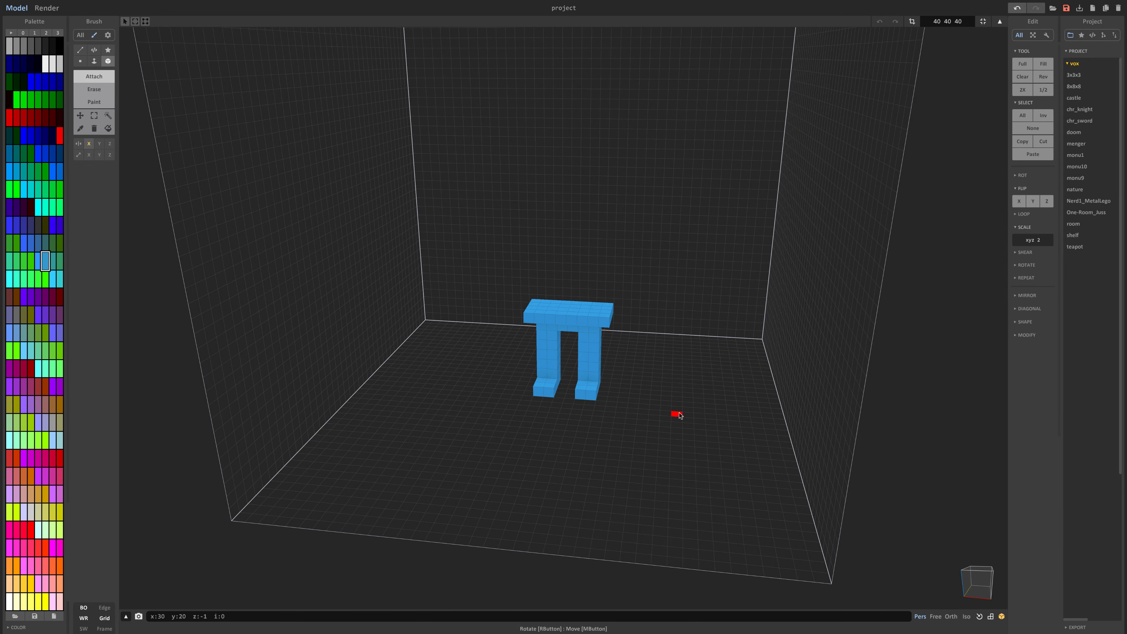
scroll(680, 415, "up", 5)
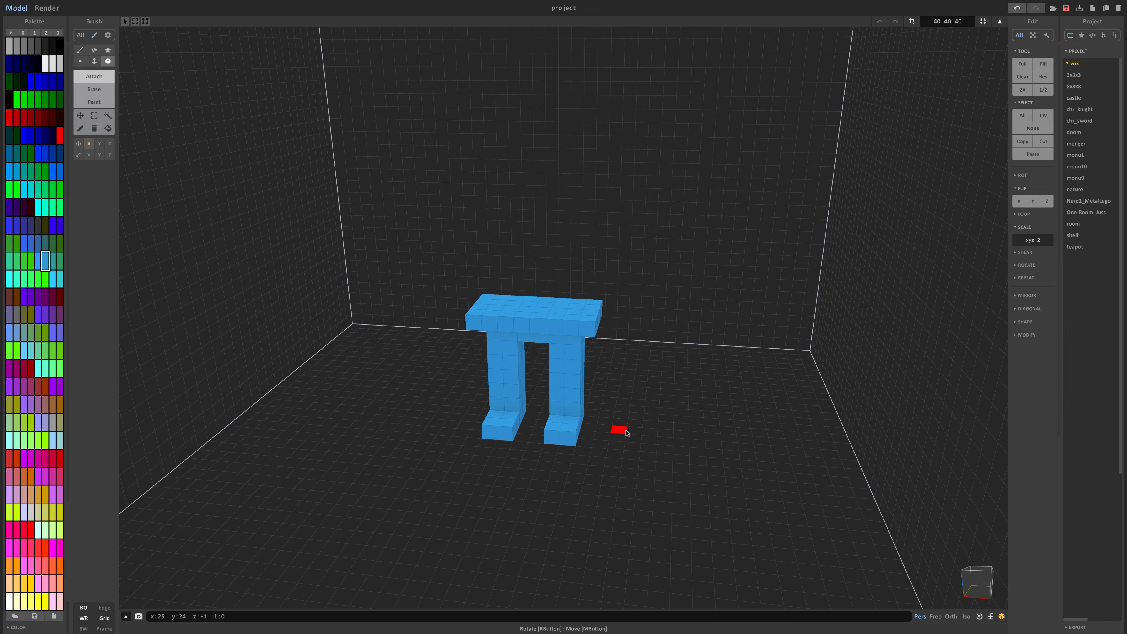
Extrude the slab's top face upward by 7 layers with the Face brush to form the torso.
right_click_drag(626, 433, 590, 422)
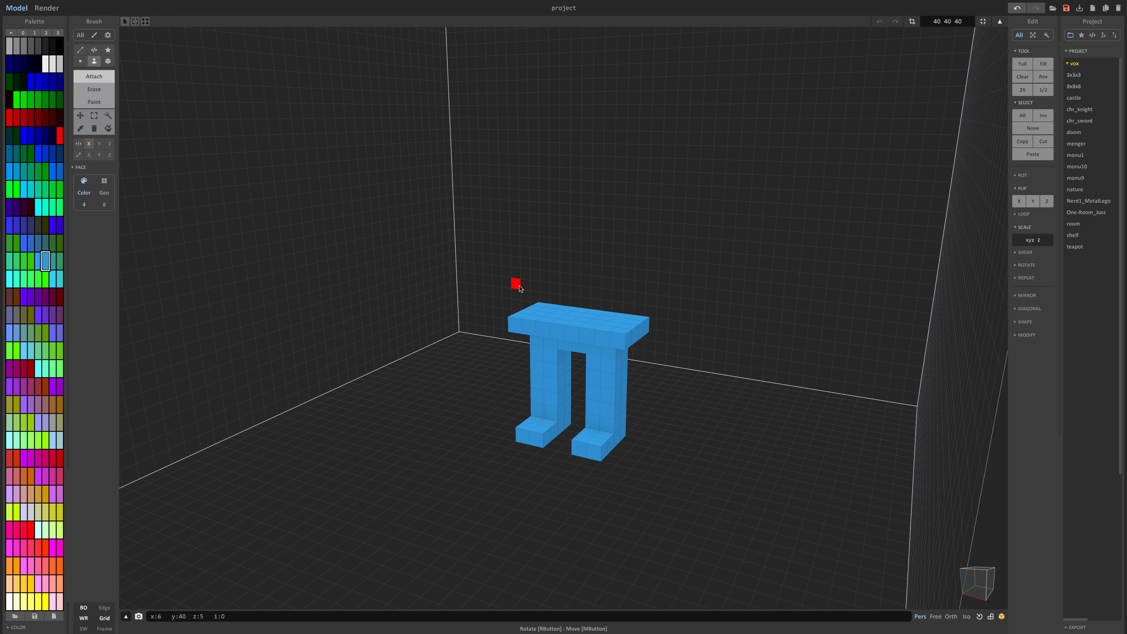
left_click(558, 313)
left_click_drag(560, 297, 551, 223)
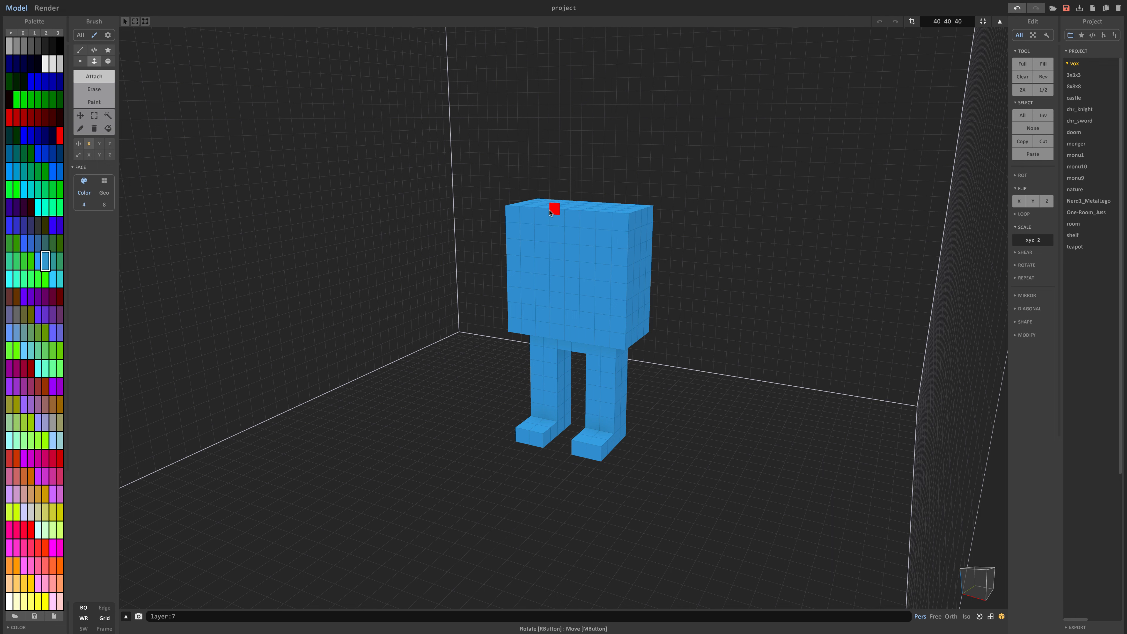
Attach mirrored arms of 1 × 2 × 6 voxels to the sides of the torso, starting at shoulder height.
right_click_drag(551, 222, 501, 230)
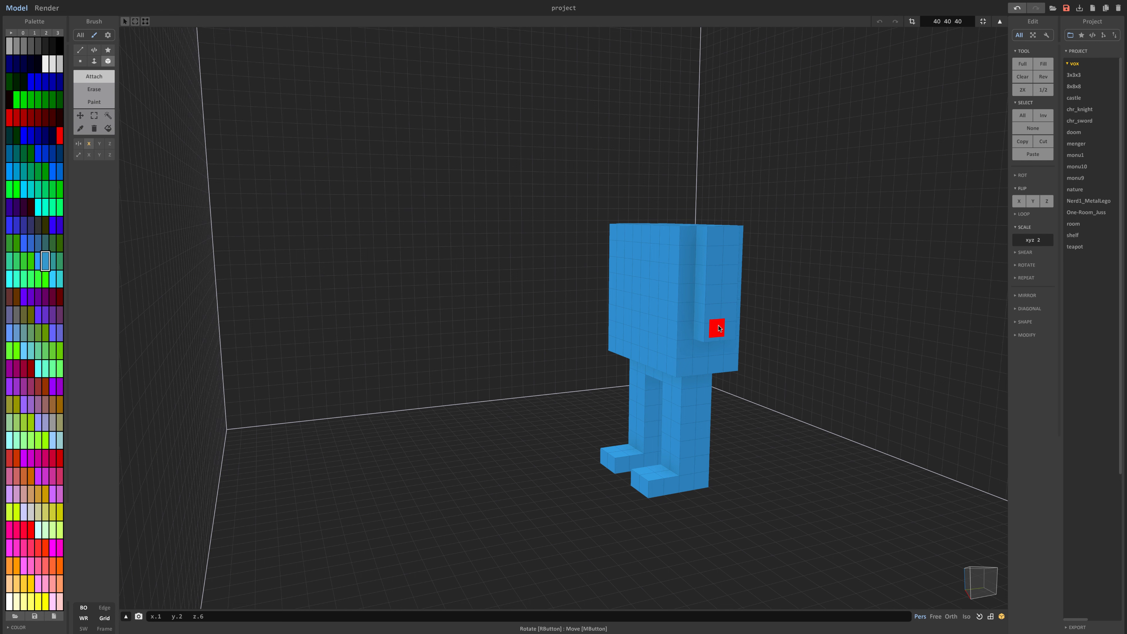
right_click_drag(719, 329, 683, 332)
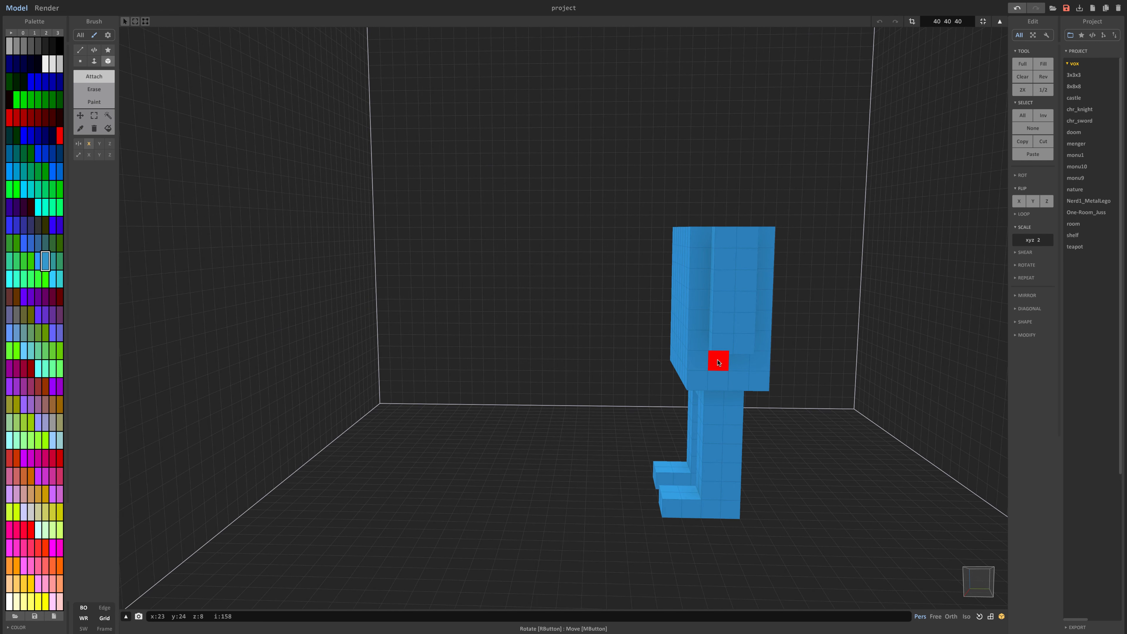
right_click_drag(749, 396, 881, 404)
Attach a two-voxel-high neck on top of the torso and surround its upper layer with the head's base slab.
right_click_drag(540, 394, 545, 431)
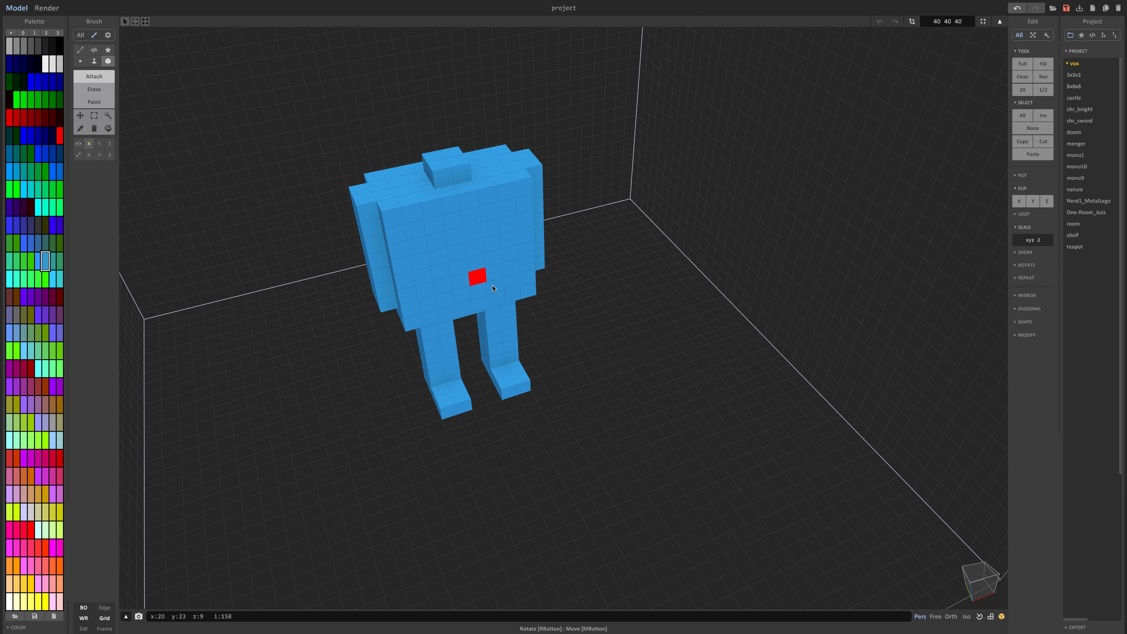
right_click_drag(499, 305, 496, 275)
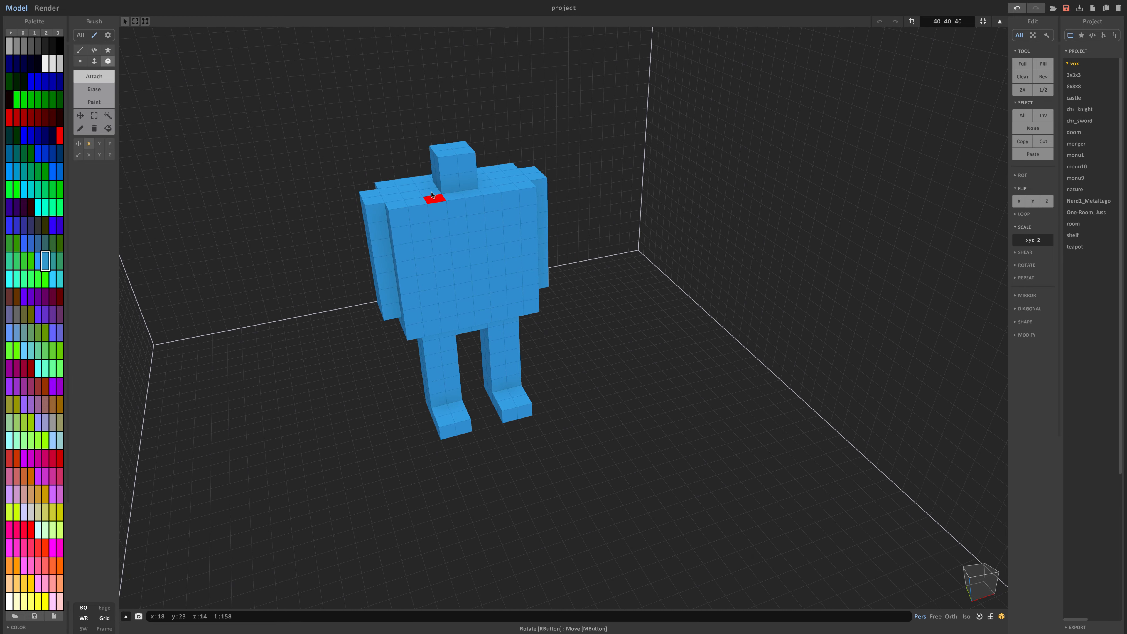
right_click_drag(432, 195, 447, 188)
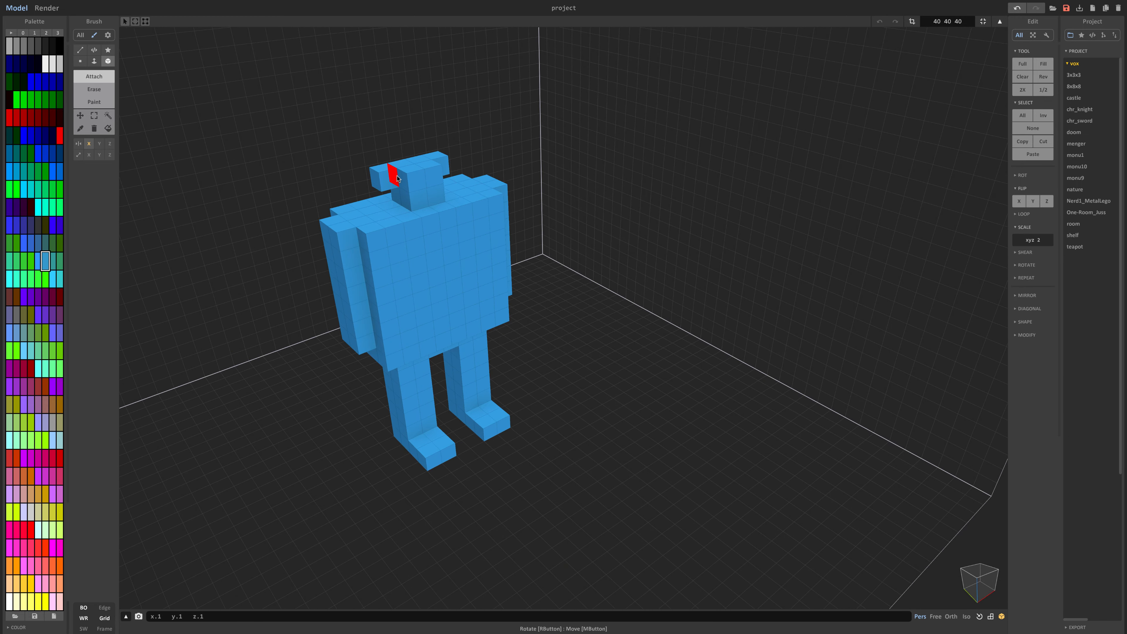
mouse_move(383, 198)
right_mouse_down()
mouse_move(463, 204)
mouse_move(552, 191)
mouse_move(520, 241)
right_mouse_up()
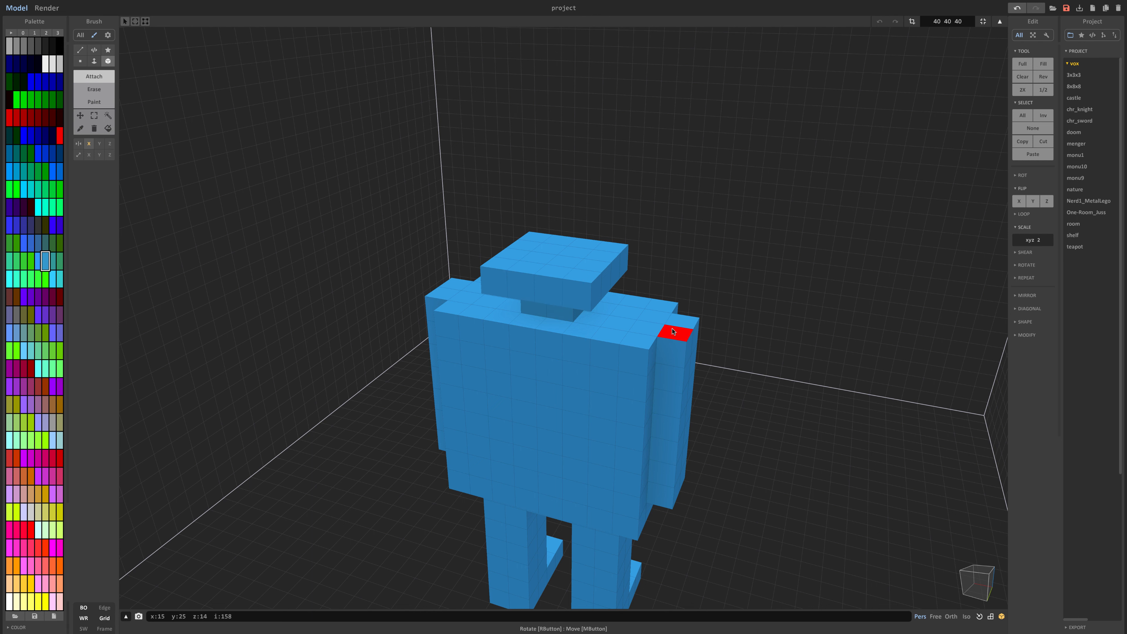
Widen the head's base slab evenly on both sides to ten voxels across with the Face brush.
right_click_drag(672, 331, 587, 323)
right_click_drag(545, 321, 538, 320)
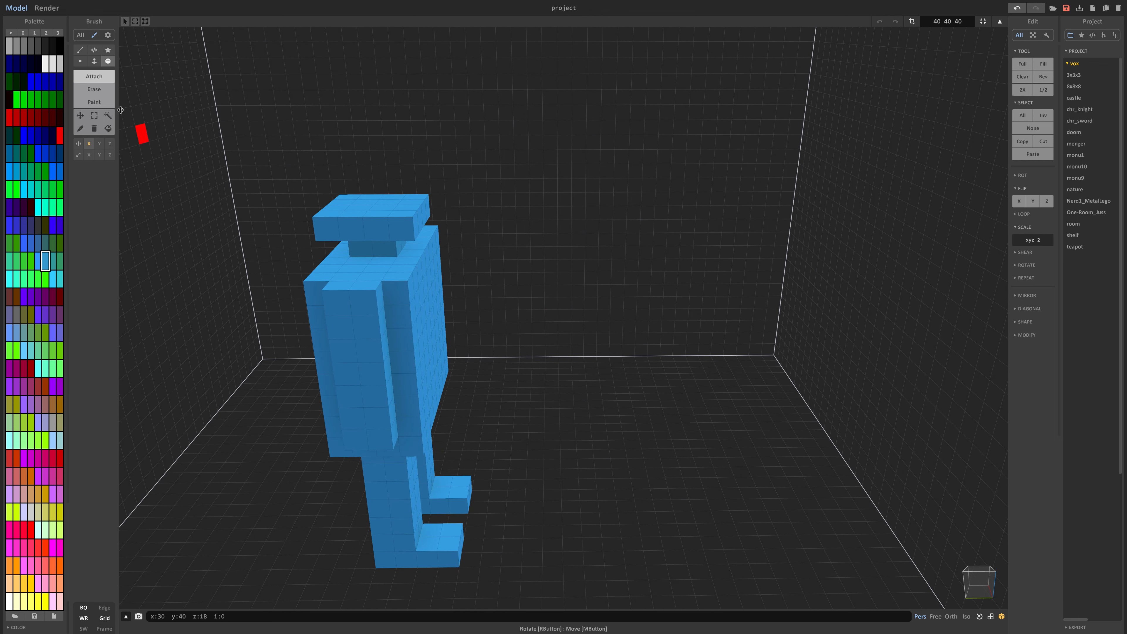
left_click(364, 235)
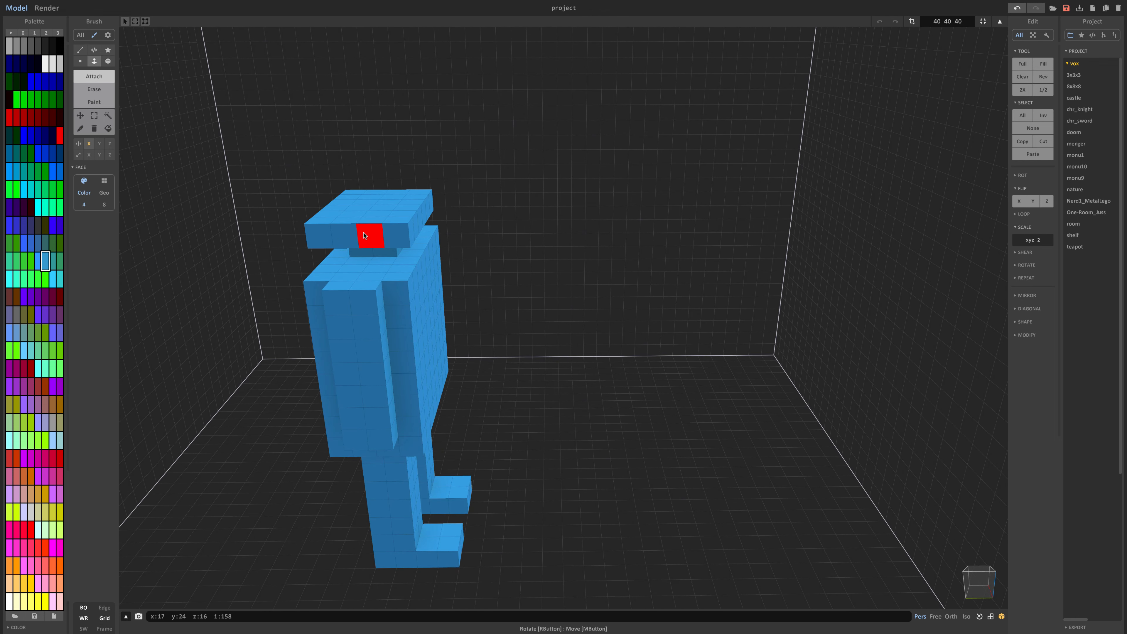
left_click(362, 236)
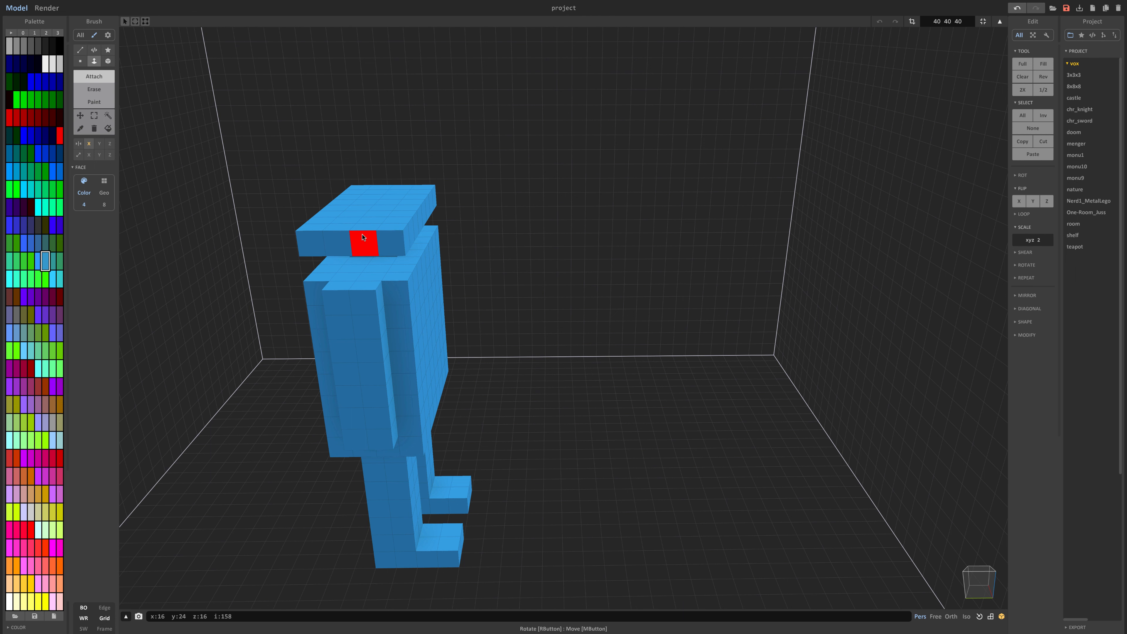
left_click(411, 231)
left_click(389, 243)
Extrude the head slab's top face upward by five layers to form a head six voxels high.
right_click_drag(333, 283, 193, 104)
left_click_drag(419, 175, 389, 90)
mouse_move(390, 91)
right_mouse_down()
mouse_move(514, 189)
mouse_move(448, 158)
mouse_move(543, 165)
mouse_move(487, 169)
right_mouse_up()
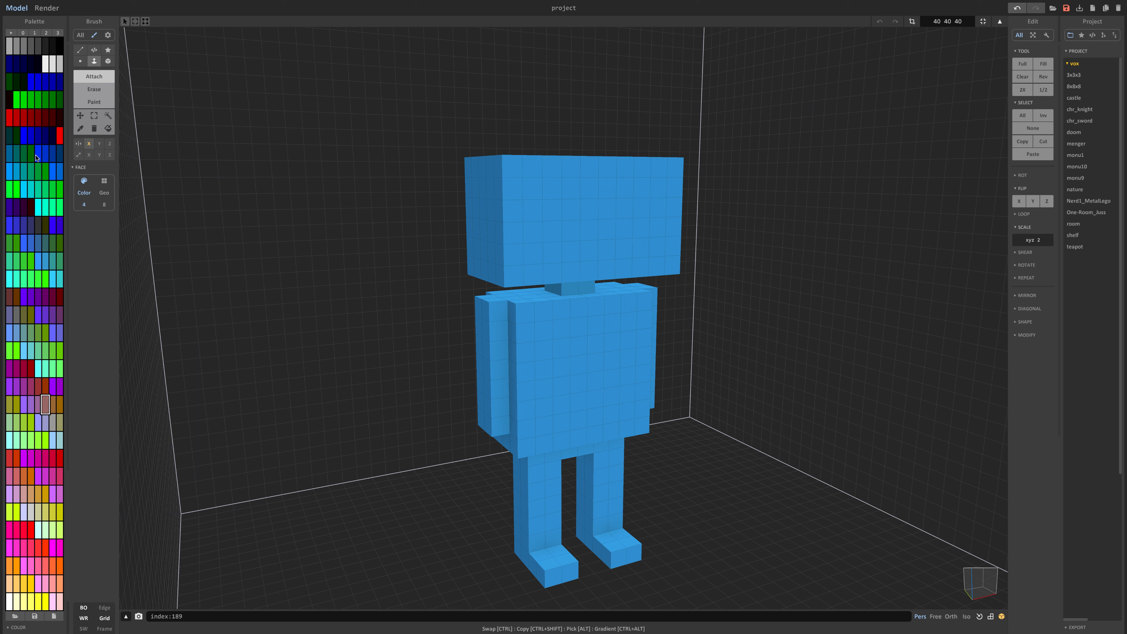
Paint the head, neck and the lowest voxels of both arms in a dusty pink skin colour.
left_click(99, 102)
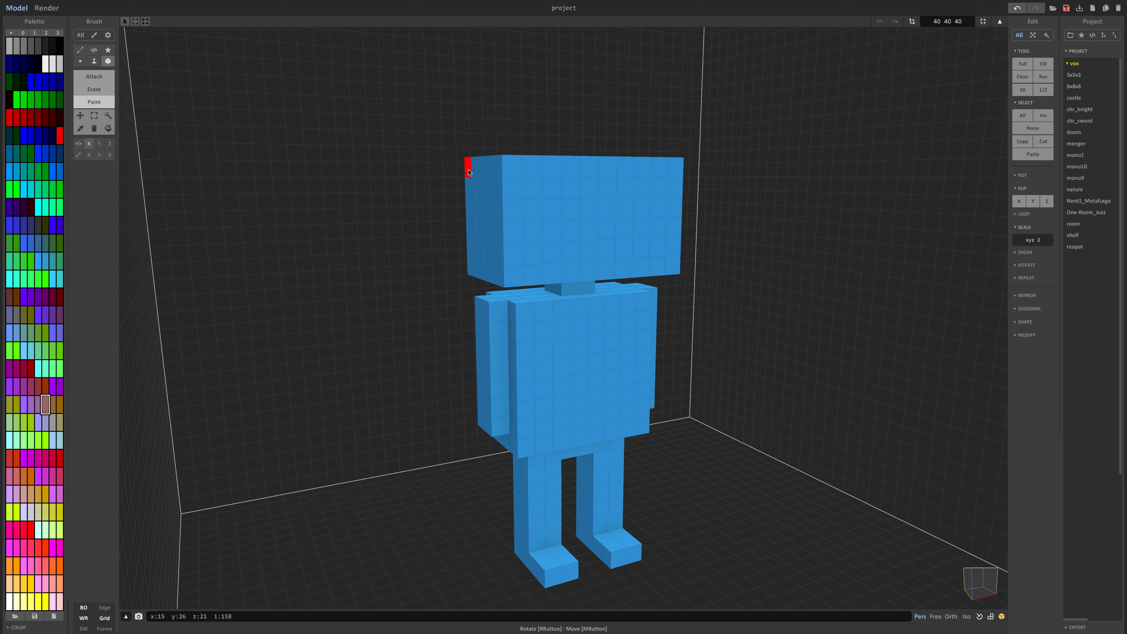
left_click_drag(466, 165, 591, 268)
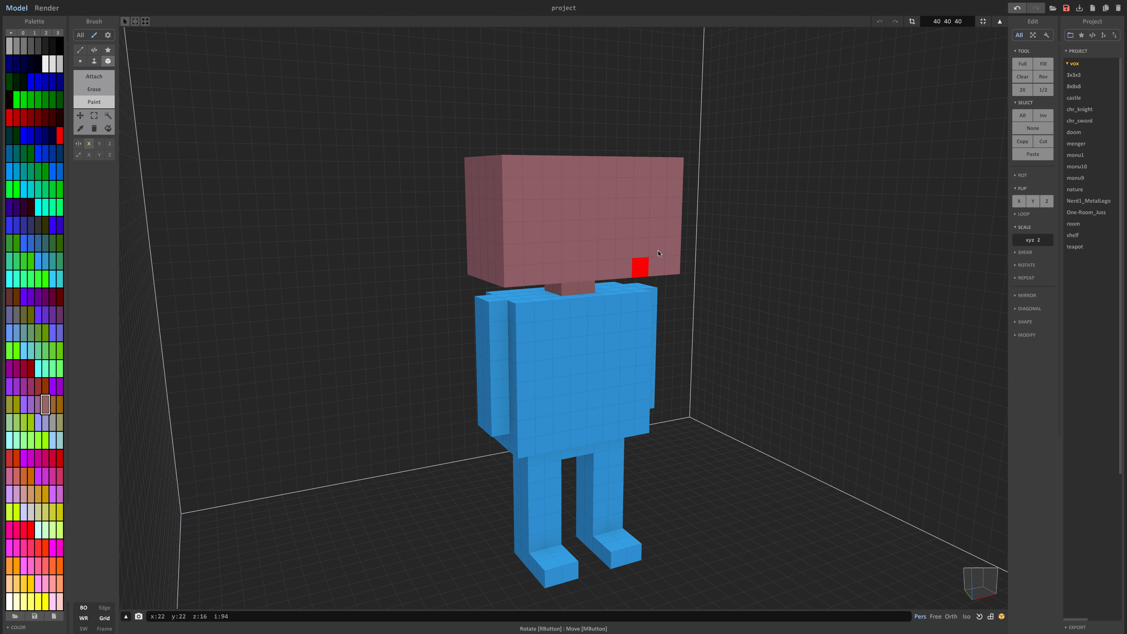
mouse_move(658, 254)
right_mouse_down()
mouse_move(443, 232)
mouse_move(337, 237)
mouse_move(657, 252)
right_mouse_up()
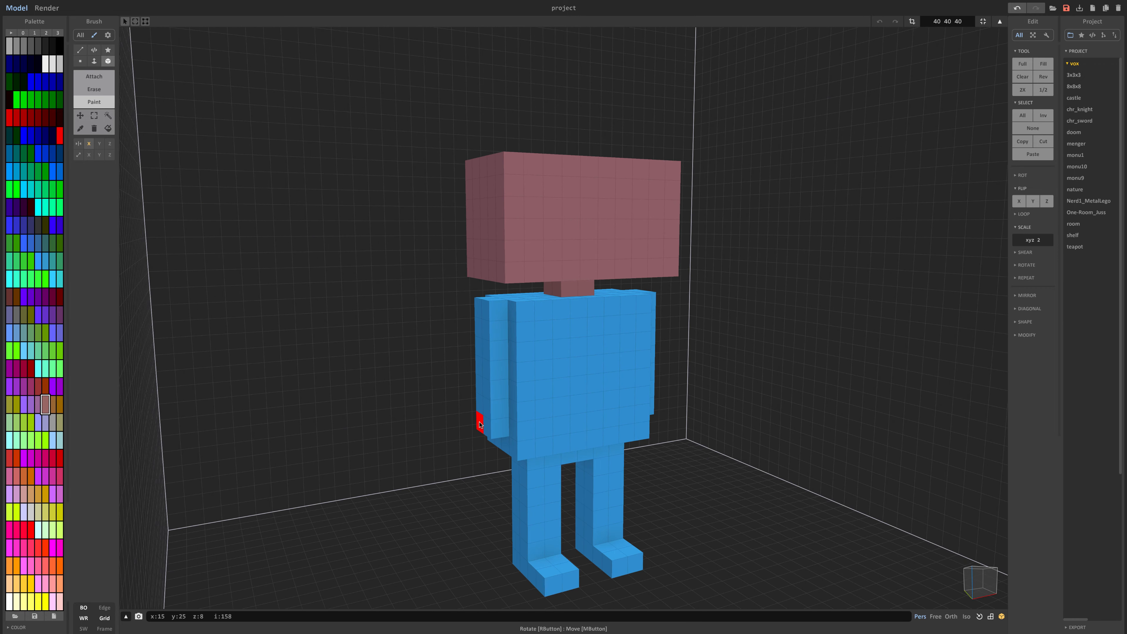
mouse_move(547, 482)
right_mouse_down()
mouse_move(525, 472)
mouse_move(546, 471)
right_mouse_up()
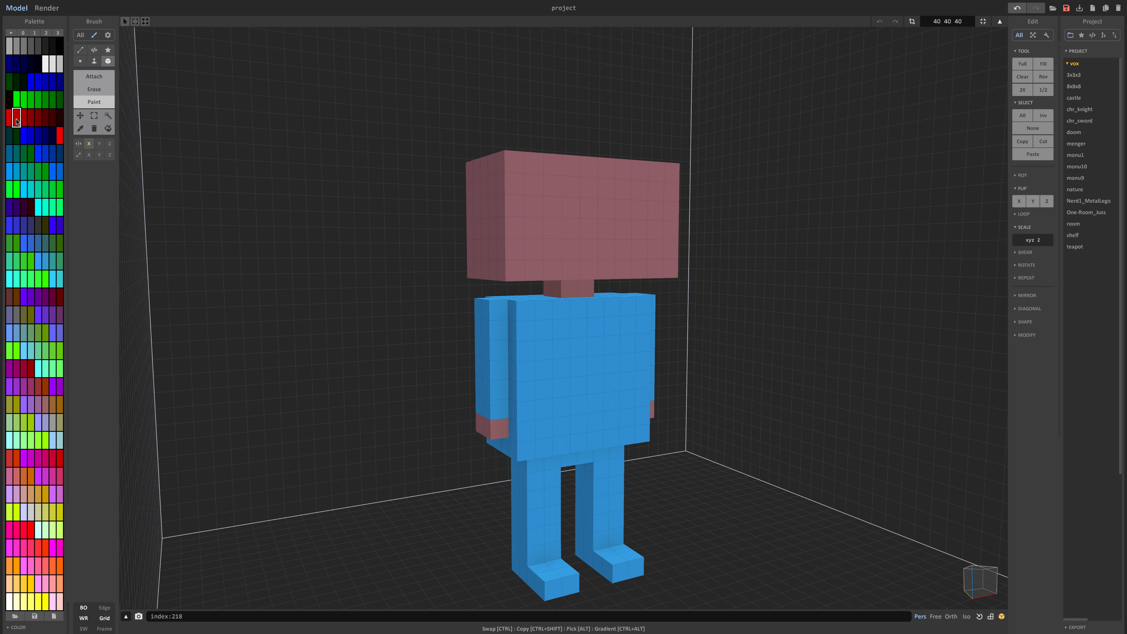
Paint the torso above its lowest row and both arms above the hands red as a sweater.
right_click_drag(546, 345, 567, 355)
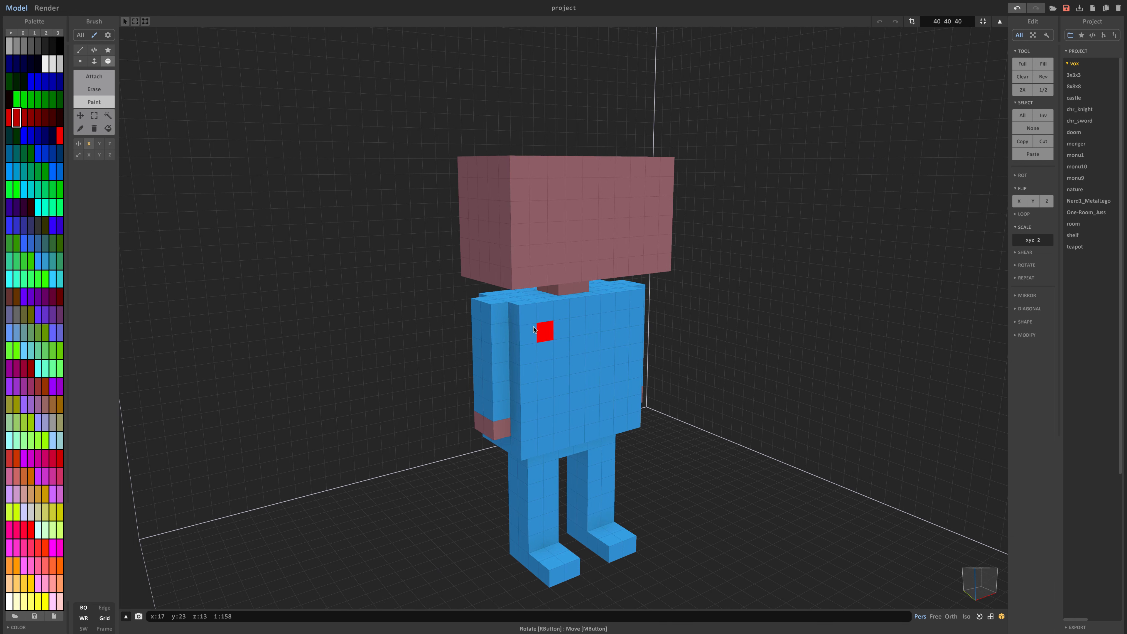
mouse_move(490, 295)
left_mouse_down()
mouse_move(515, 311)
mouse_move(584, 427)
left_mouse_up()
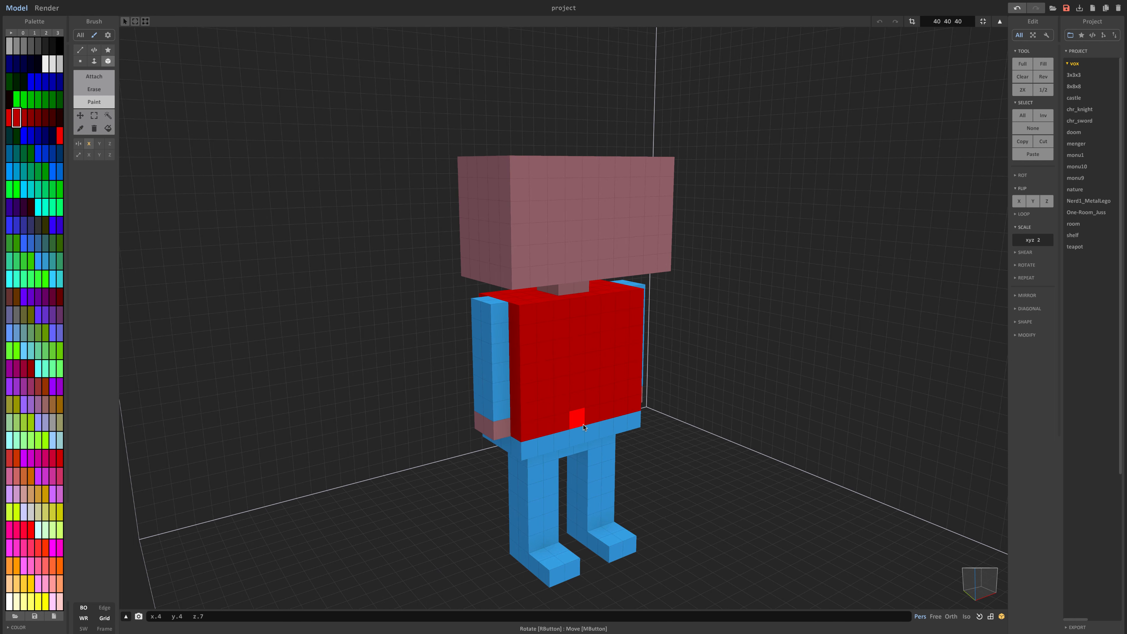
right_click_drag(577, 419, 500, 336)
left_click_drag(483, 318, 511, 414)
Paint the torso's lowest row darker red as a hem and, with mirroring off, add a 2 × 2 patch to one side of the chest.
mouse_move(549, 389)
right_mouse_down()
mouse_move(457, 368)
mouse_move(218, 349)
mouse_move(544, 368)
right_mouse_up()
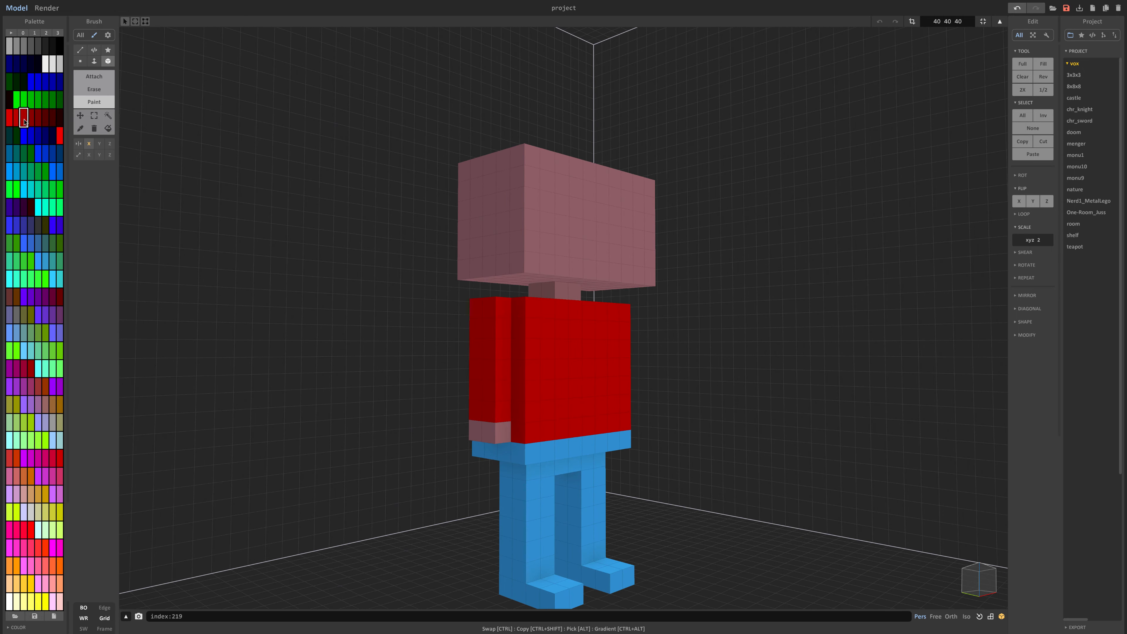
left_click_drag(473, 450, 555, 457)
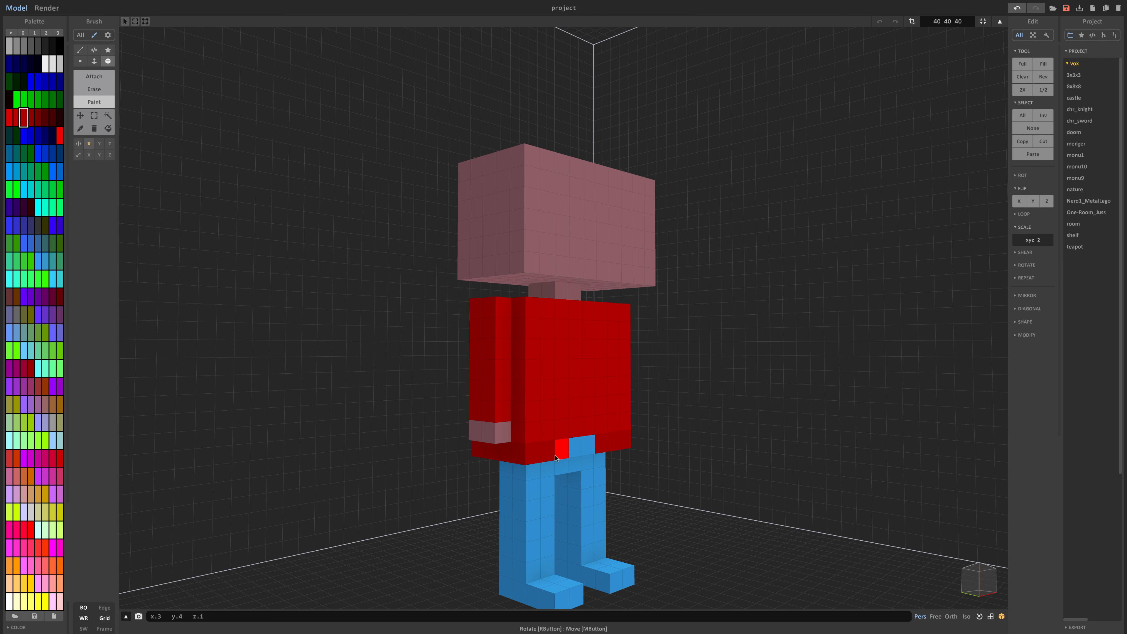
mouse_move(622, 473)
right_mouse_down()
mouse_move(566, 466)
mouse_move(659, 455)
right_mouse_up()
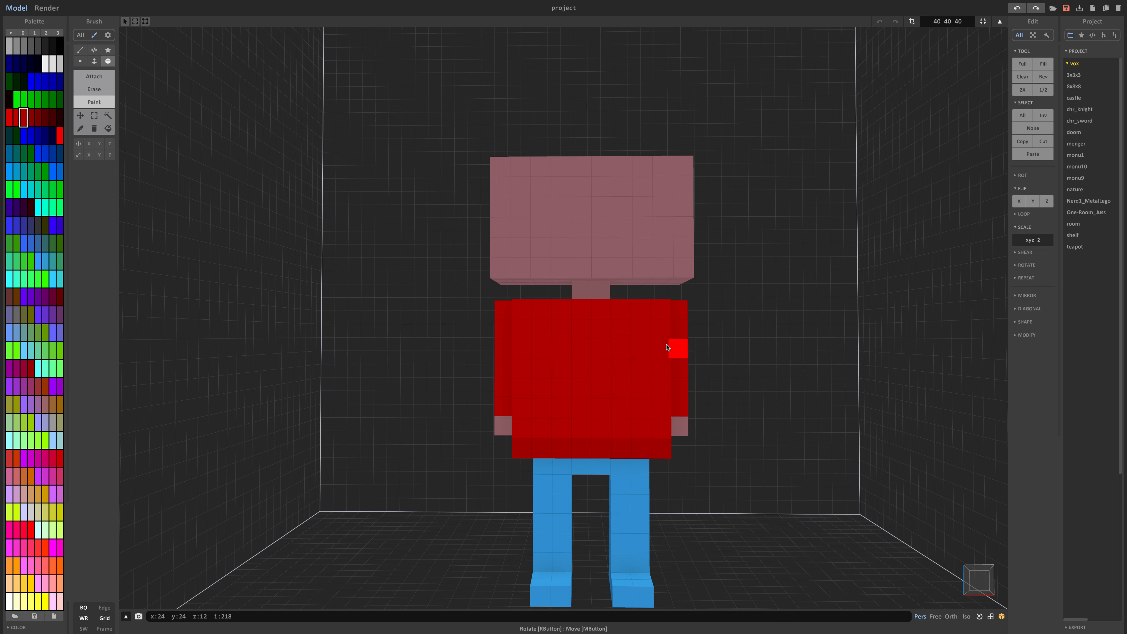
left_click_drag(639, 335, 621, 350)
Paint the legs and the torso underside between them dark blue from front and back with X mirroring on, leaving the feet out.
right_click_drag(417, 482, 516, 460)
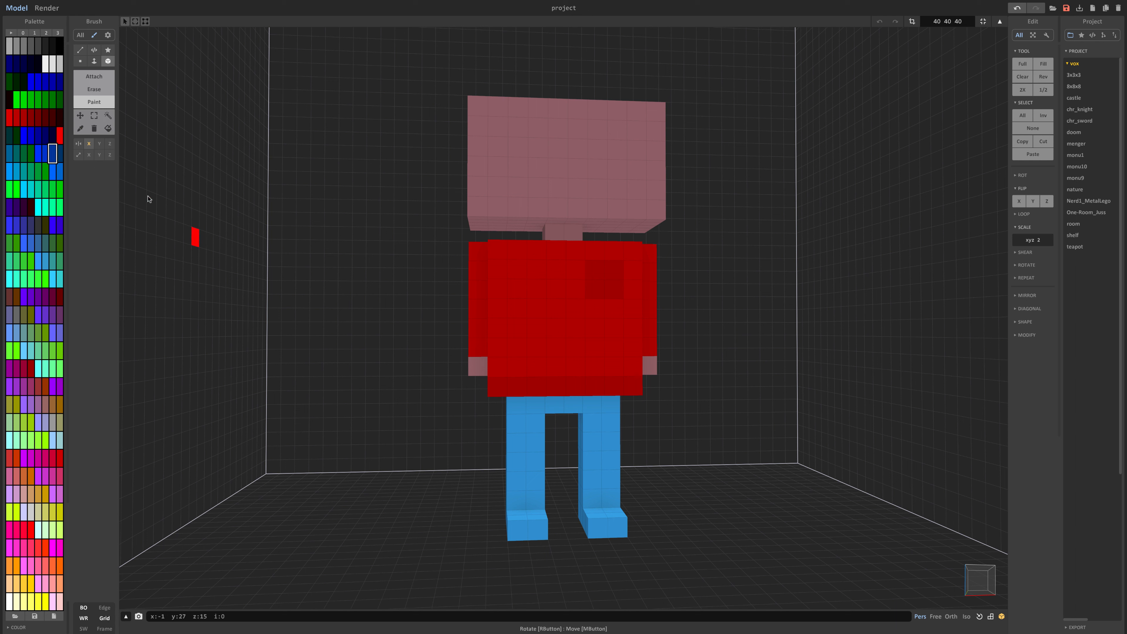
left_click(60, 154)
mouse_move(527, 420)
left_mouse_down()
mouse_move(560, 477)
mouse_move(544, 501)
left_mouse_up()
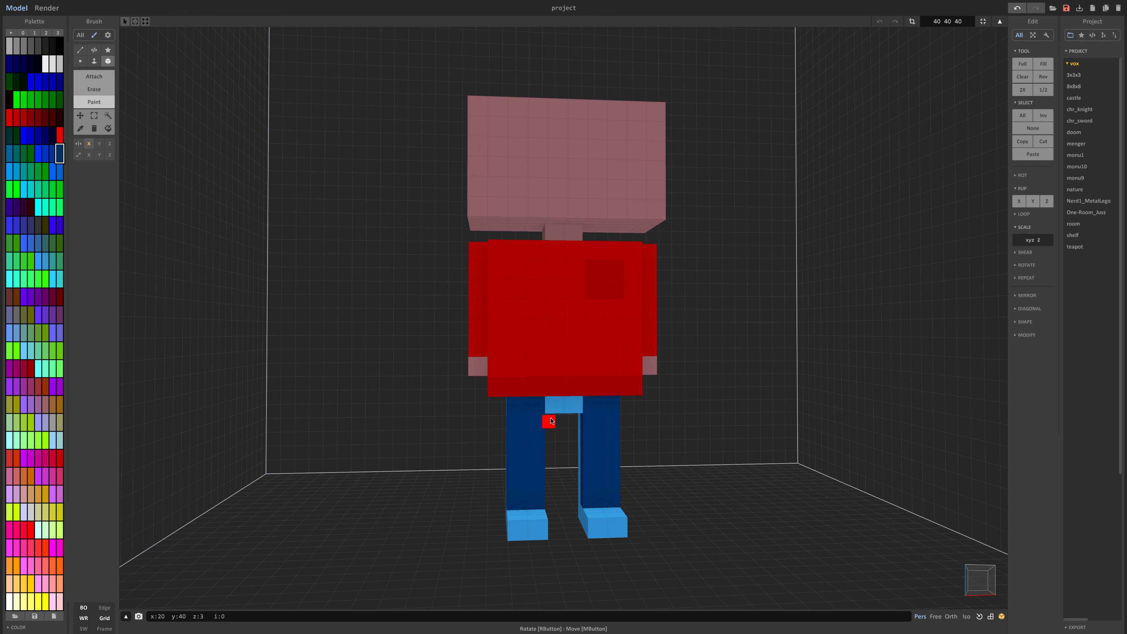
right_click_drag(458, 454, 699, 448)
left_click_drag(586, 412, 559, 527)
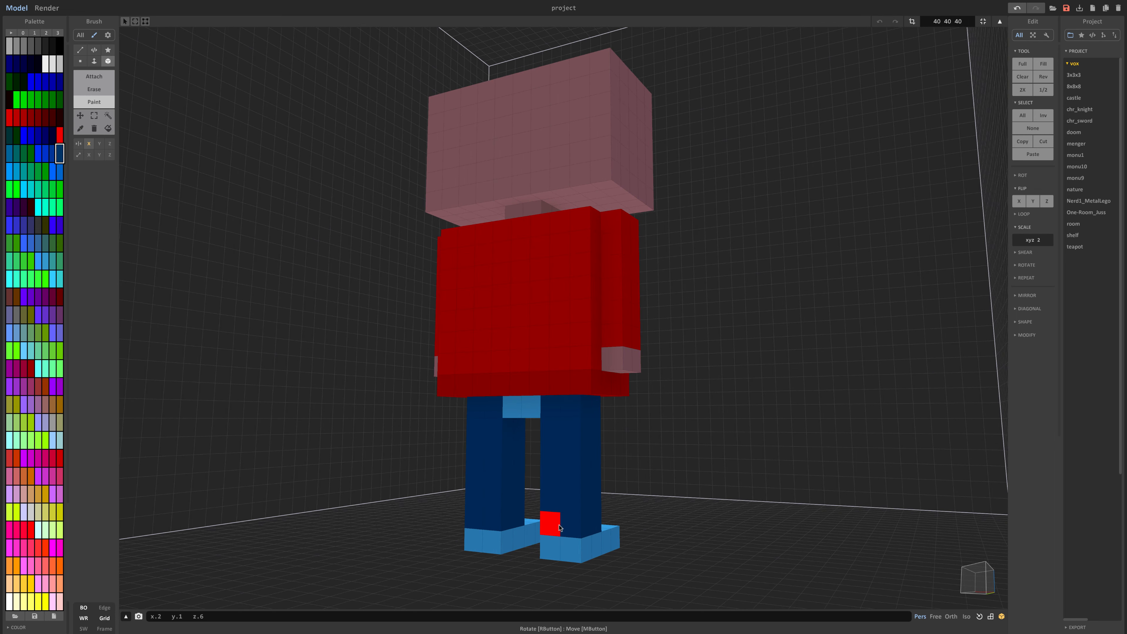
left_click_drag(500, 403, 548, 403)
right_click_drag(548, 403, 419, 444)
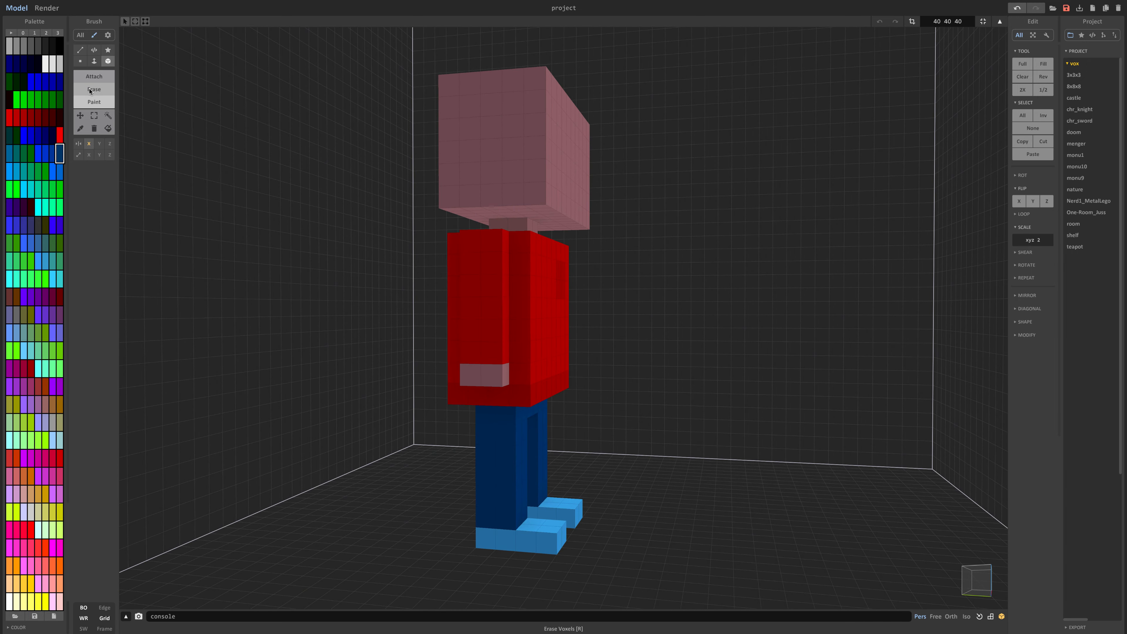
Paint both feet white as shoes.
left_click(46, 63)
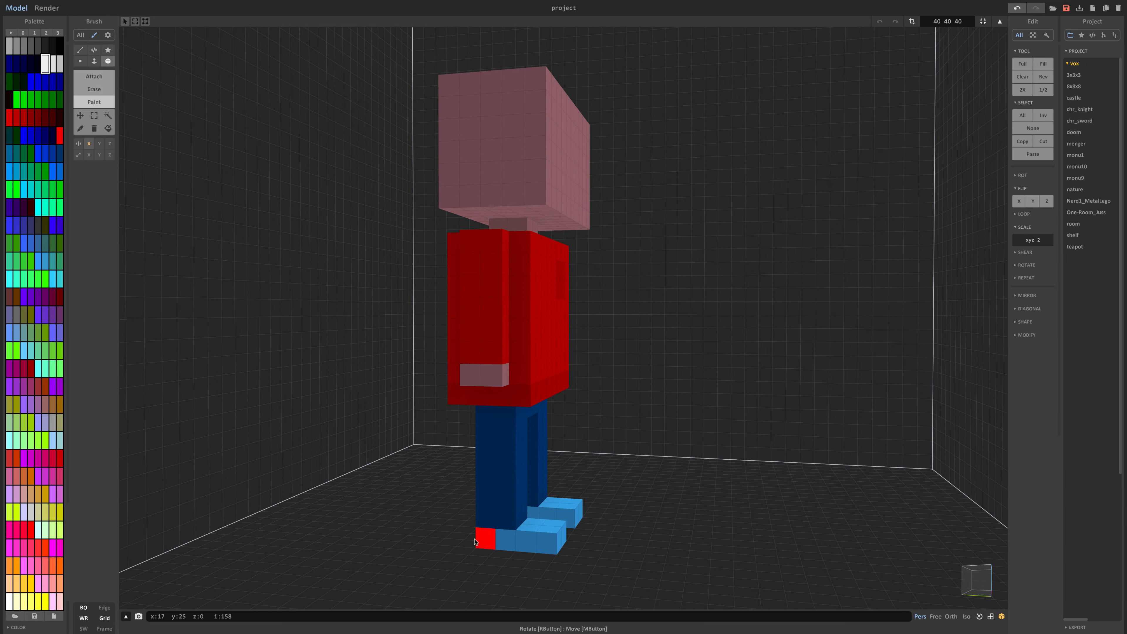
left_click_drag(496, 542, 540, 548)
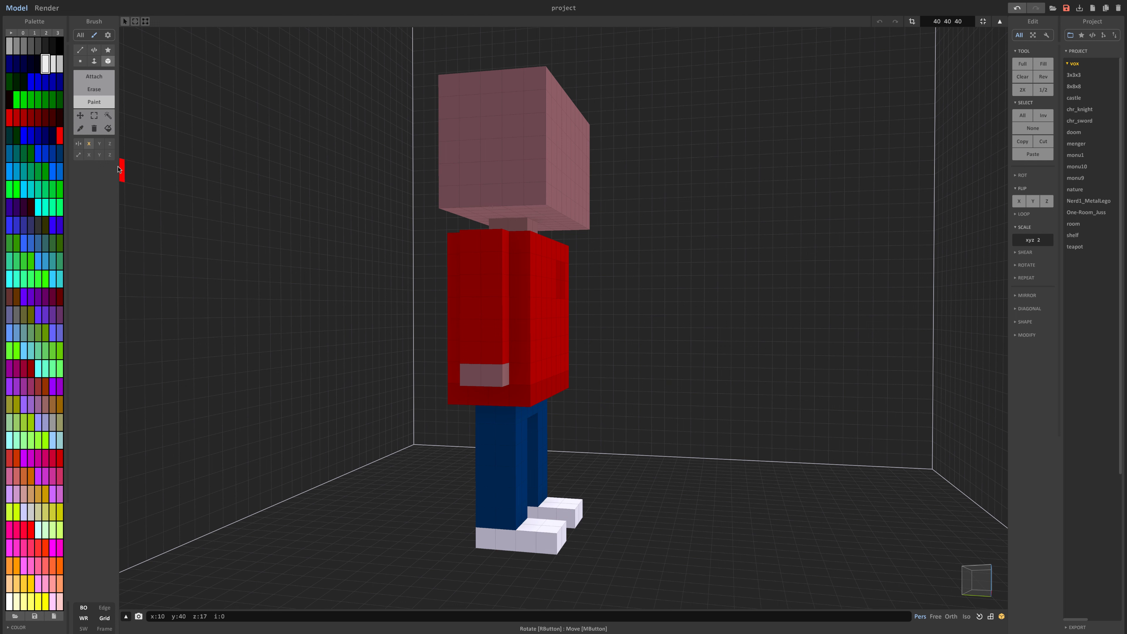
left_click(94, 89)
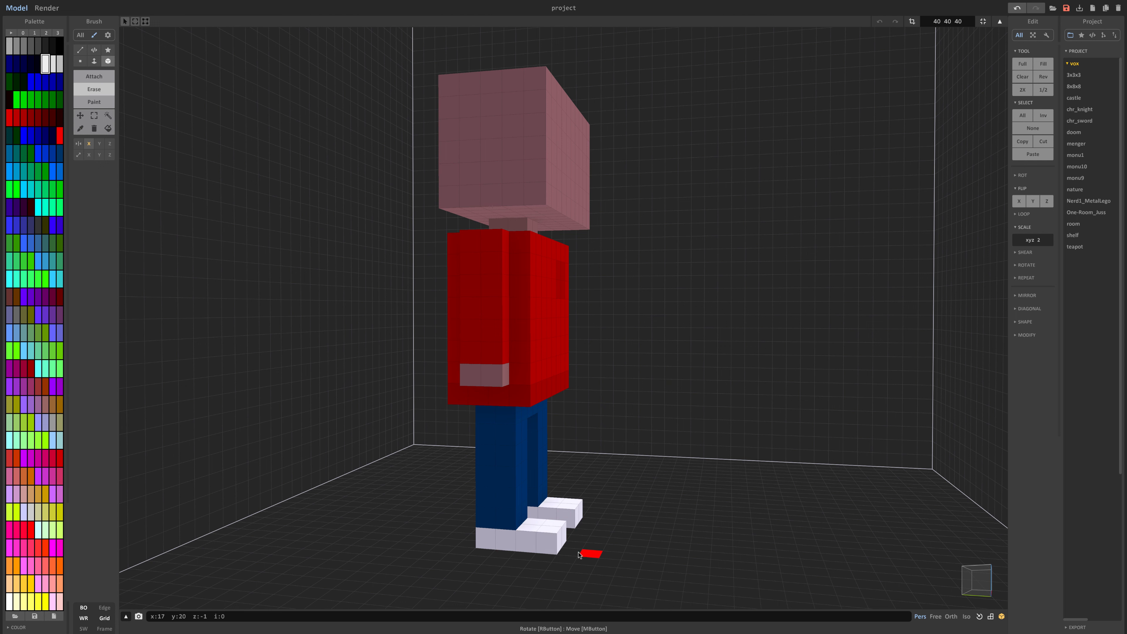
Paint mirrored near-black eyes, each 2 voxels wide and 3 high, on the face one row below the head's upper edge.
right_click_drag(604, 572, 522, 575)
right_click_drag(510, 433, 510, 448)
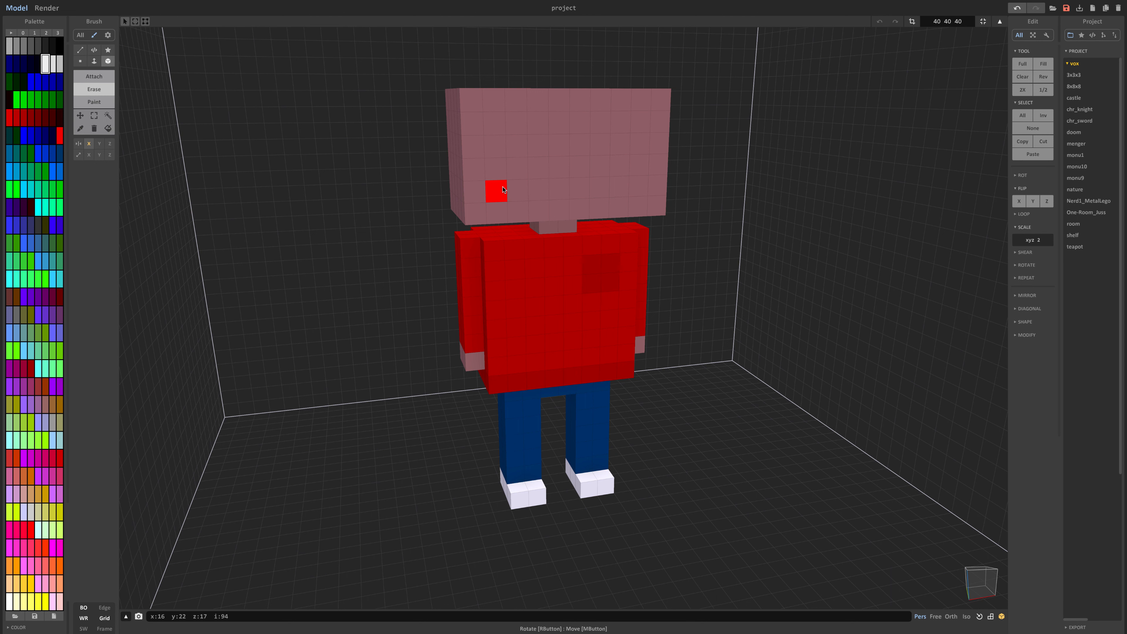
right_click_drag(505, 189, 484, 184)
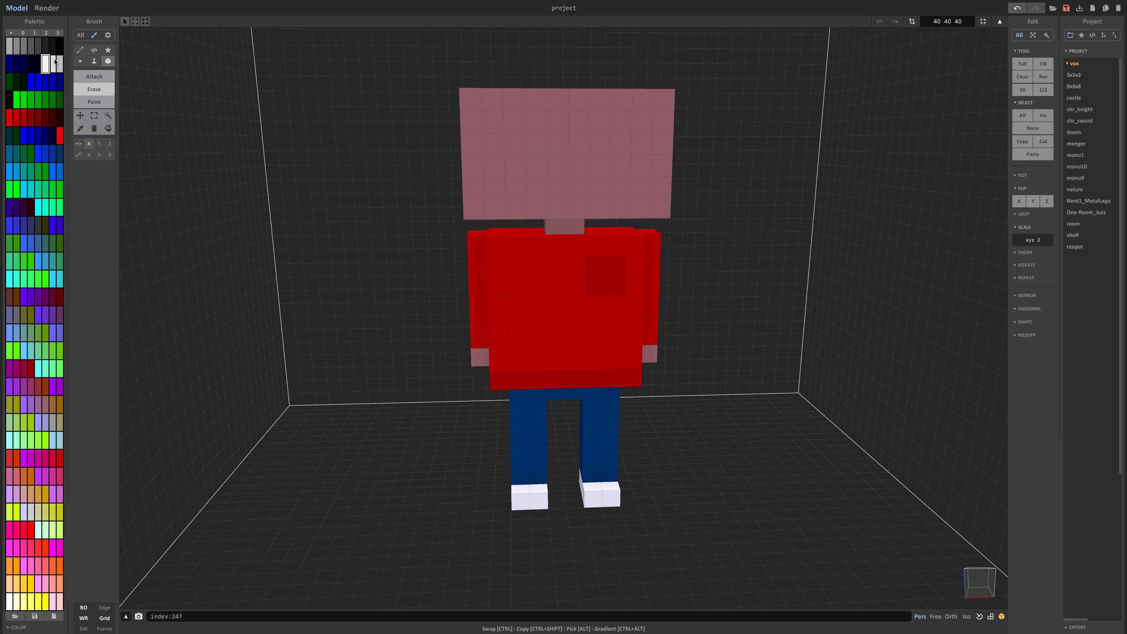
left_click(52, 49)
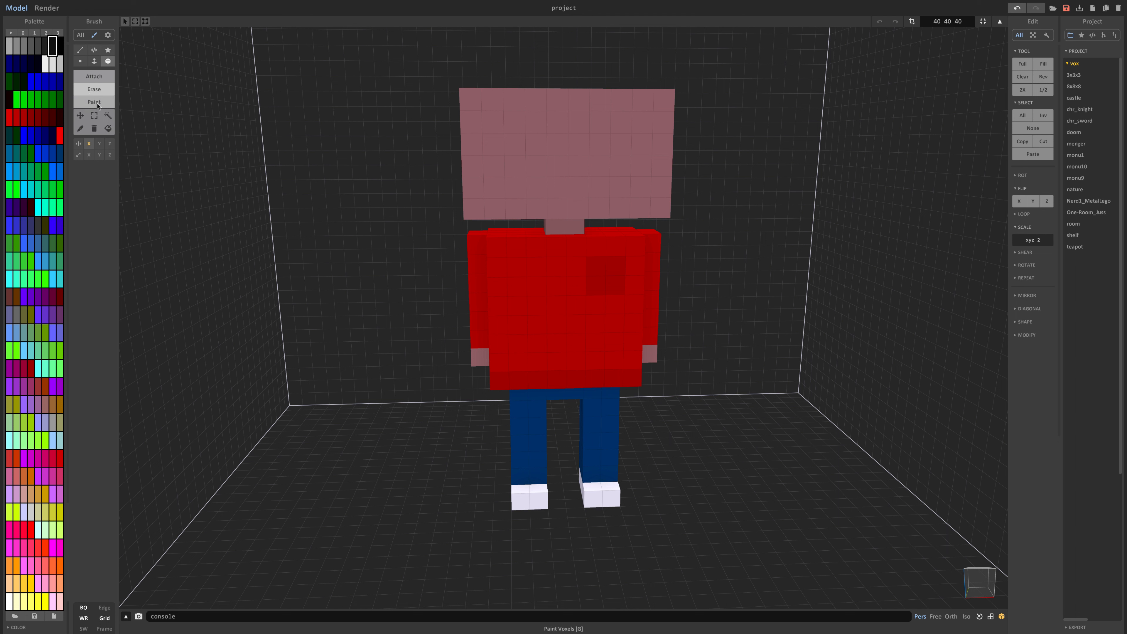
left_click(106, 106)
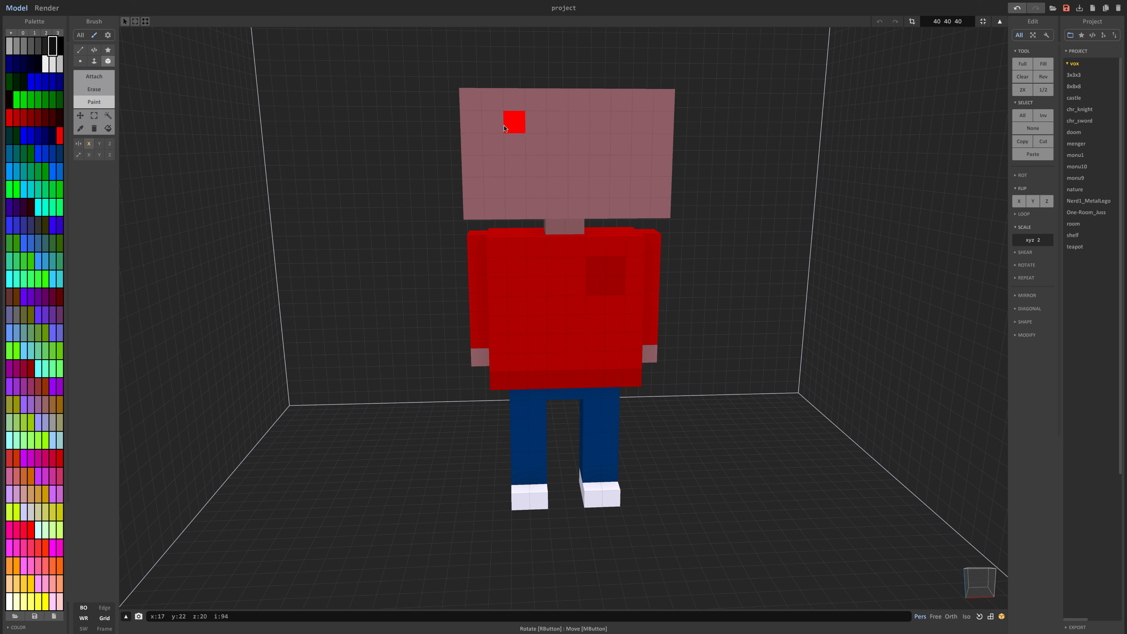
mouse_move(505, 128)
left_mouse_down()
mouse_move(507, 163)
mouse_move(530, 163)
left_mouse_up()
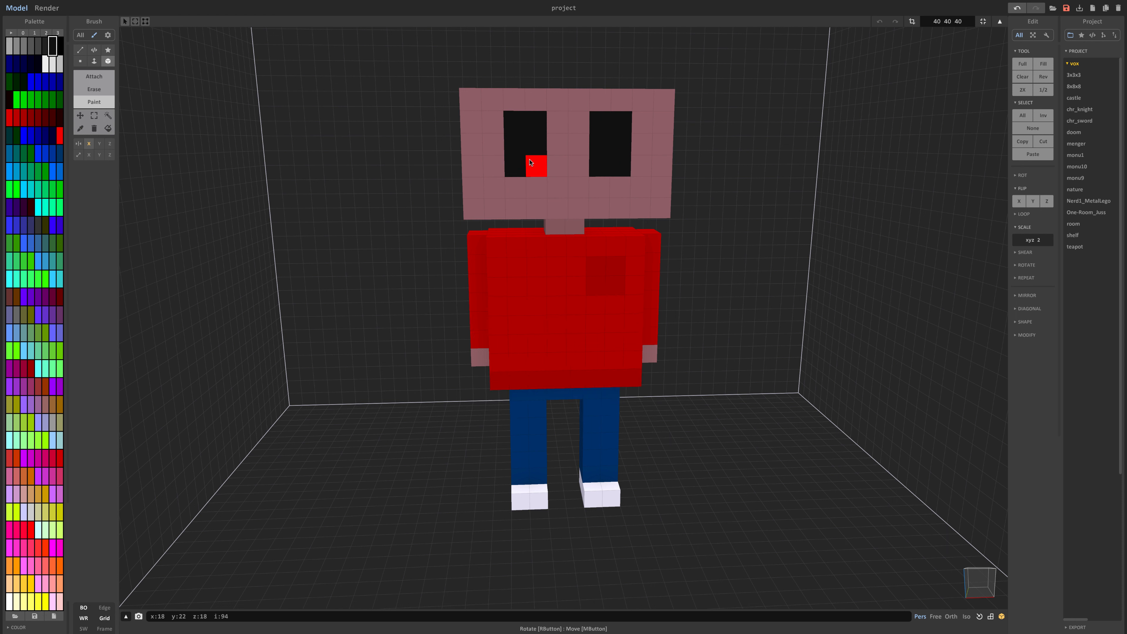
Try other eye shapes, including 1 × 2 and 3 × 3 voxels, and return to the 2 × 3 pair.
key("ctrl+z")
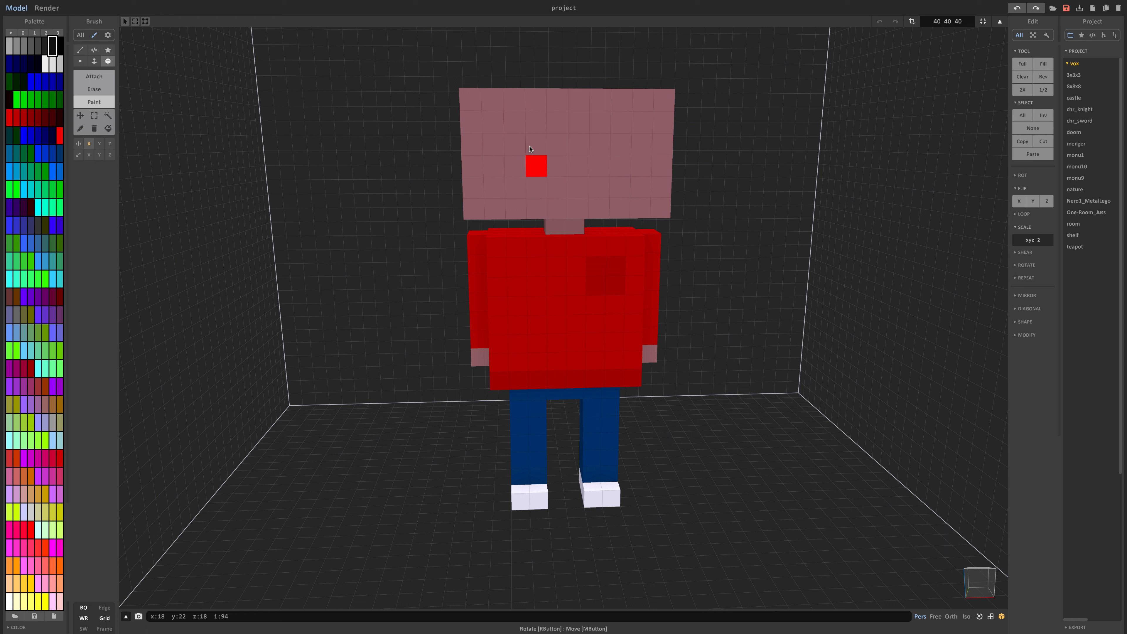
mouse_move(518, 127)
left_mouse_down()
mouse_move(496, 146)
mouse_move(475, 144)
mouse_move(483, 158)
left_mouse_up()
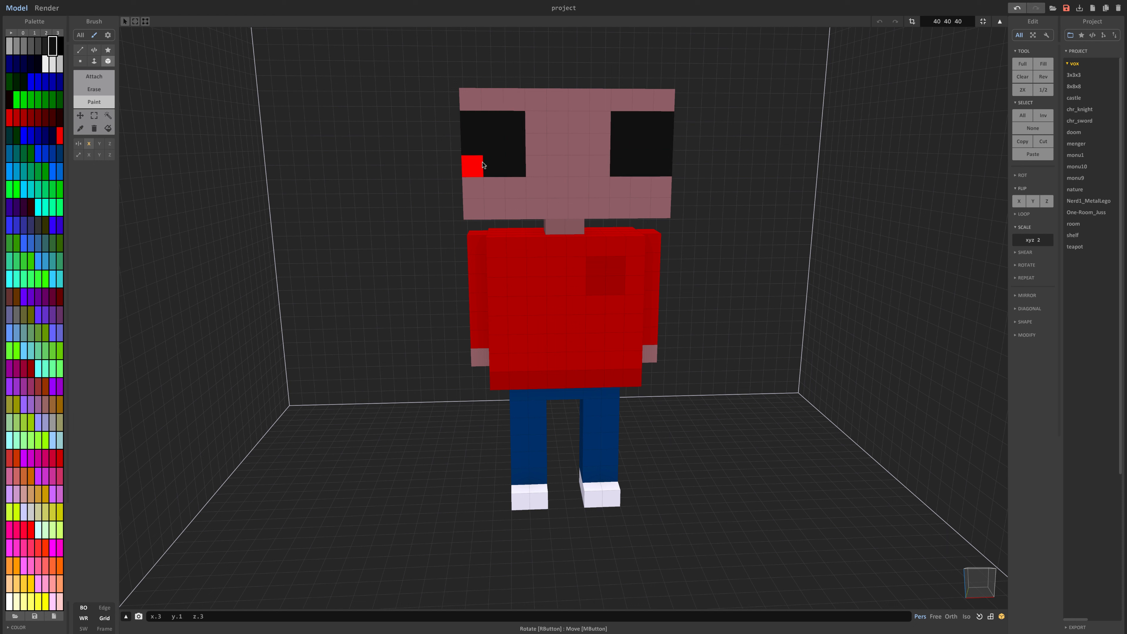
key("ctrl+z")
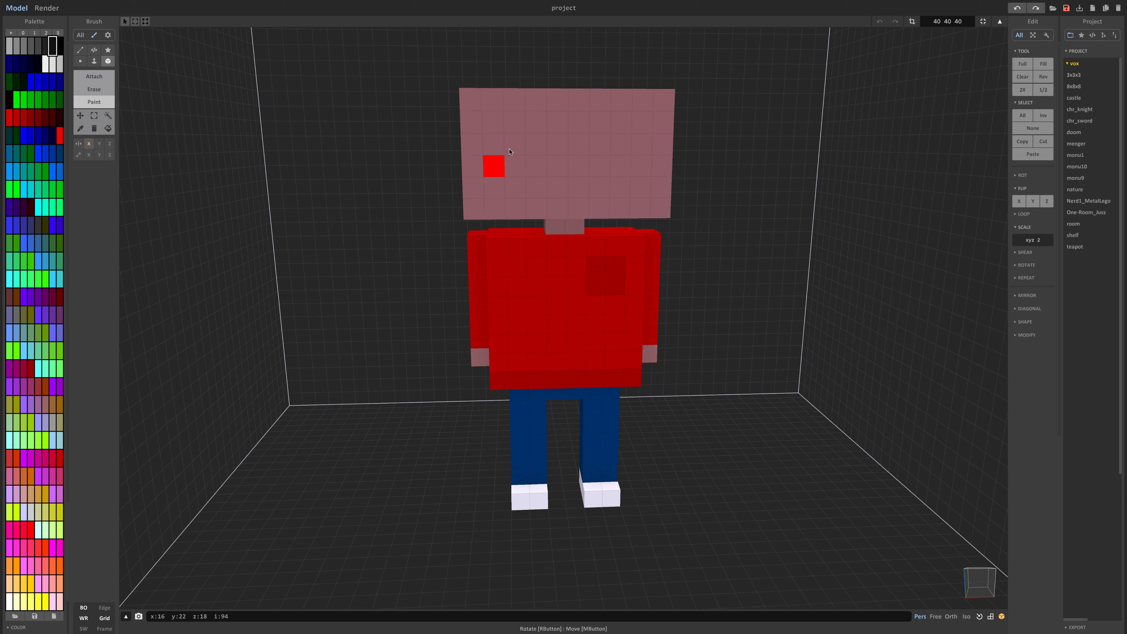
left_click_drag(509, 132, 511, 153)
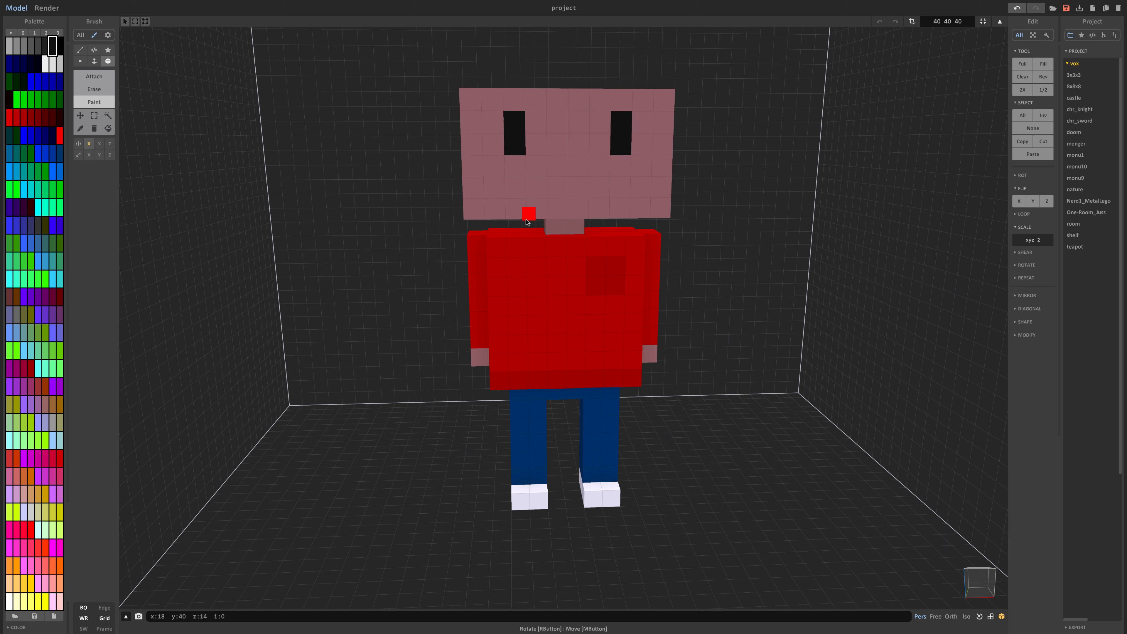
key("ctrl+z")
left_click_drag(501, 128, 529, 161)
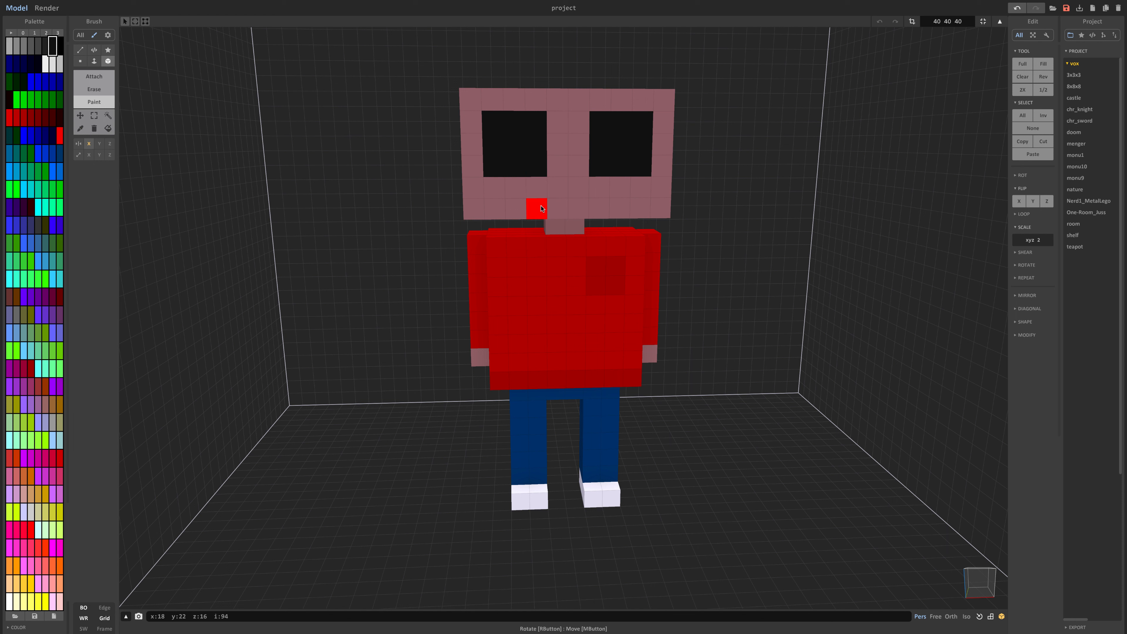
key("ctrl+z")
mouse_move(514, 123)
left_mouse_down()
mouse_move(536, 121)
mouse_move(531, 162)
left_mouse_up()
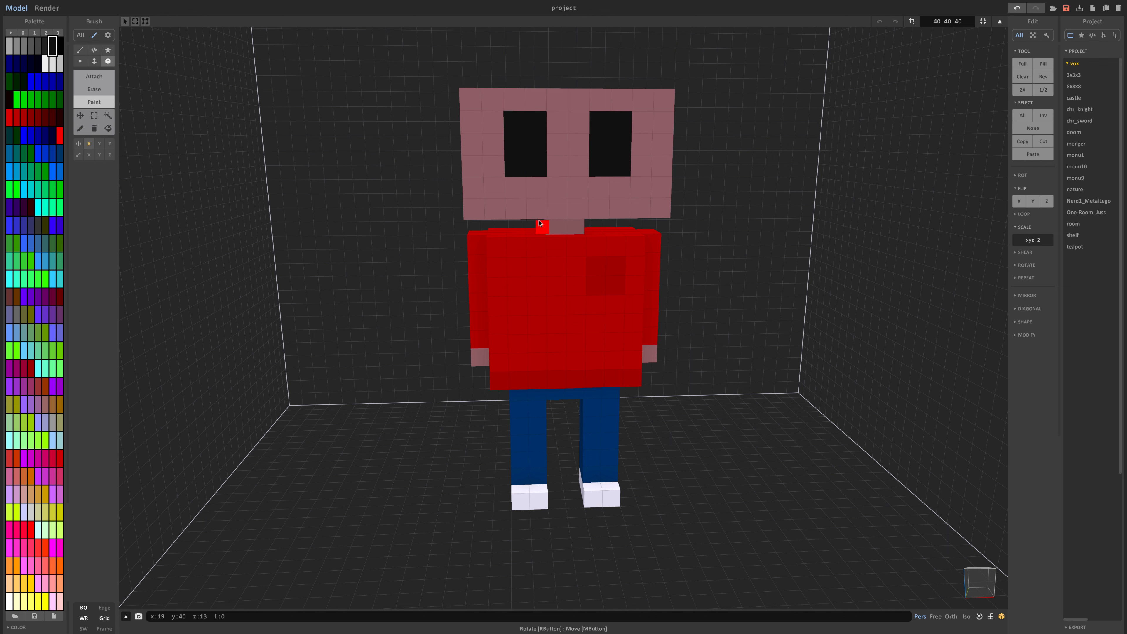
Attach a one-voxel-high dark red slab over the top of the head, overhanging the face, as the cap's base.
mouse_move(536, 210)
right_mouse_down()
mouse_move(558, 205)
mouse_move(589, 222)
mouse_move(501, 201)
mouse_move(472, 218)
mouse_move(528, 222)
mouse_move(596, 248)
mouse_move(483, 181)
right_mouse_up()
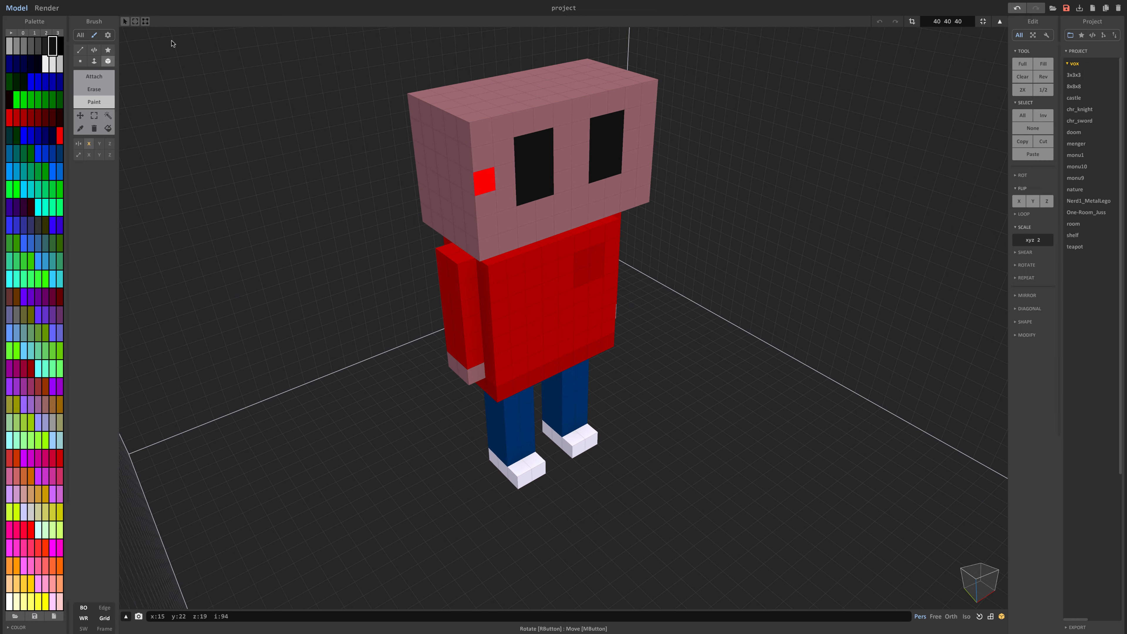
left_click(102, 80)
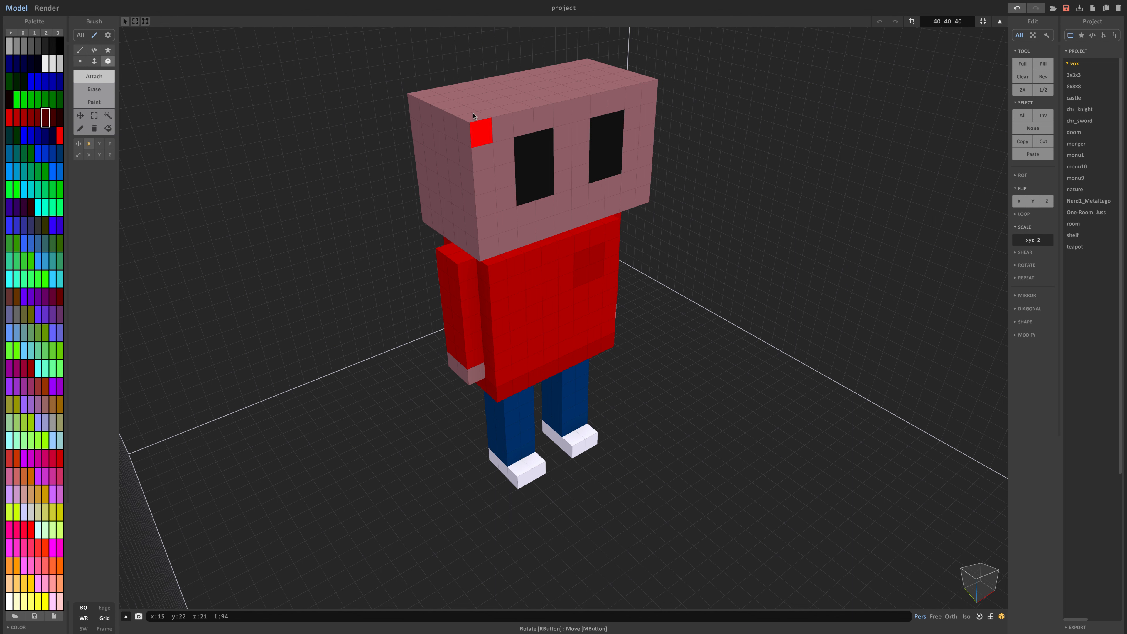
left_click_drag(426, 95, 548, 100)
right_click_drag(549, 100, 488, 75)
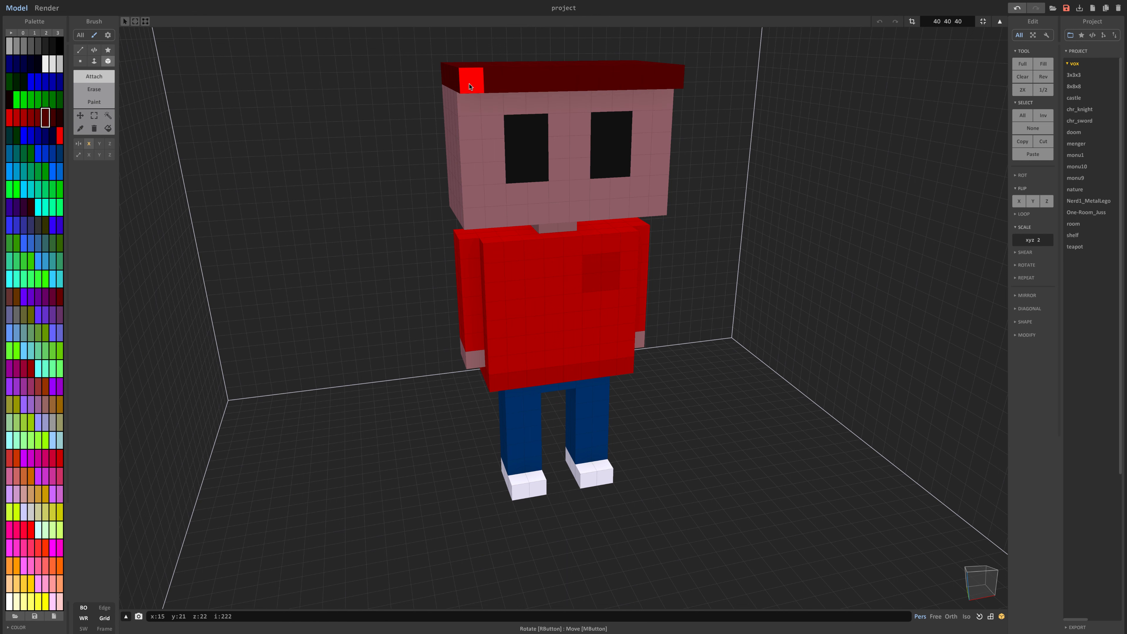
Attach a second one-voxel-high dark red layer over the head as the cap's crown, leaving the front overhang as a brim.
right_click_drag(548, 89, 645, 109)
left_click_drag(561, 116, 546, 66)
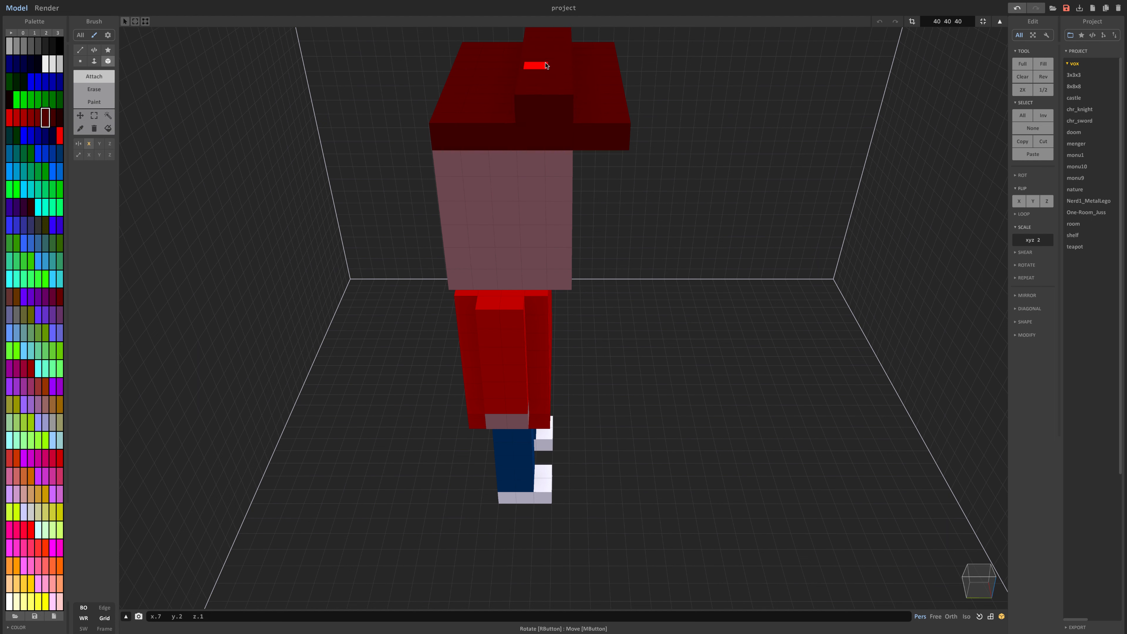
right_click_drag(479, 63, 474, 105)
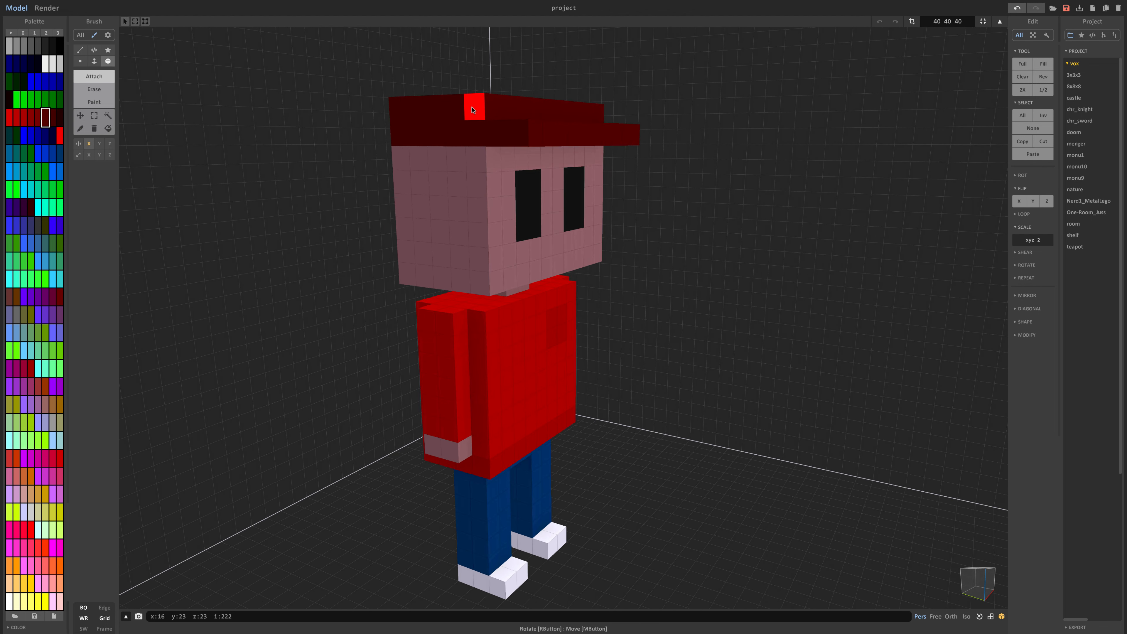
Sample the skin colour and attach mirrored ears, 2 voxels high and one voxel thick, to the sides of the head.
left_click(79, 129)
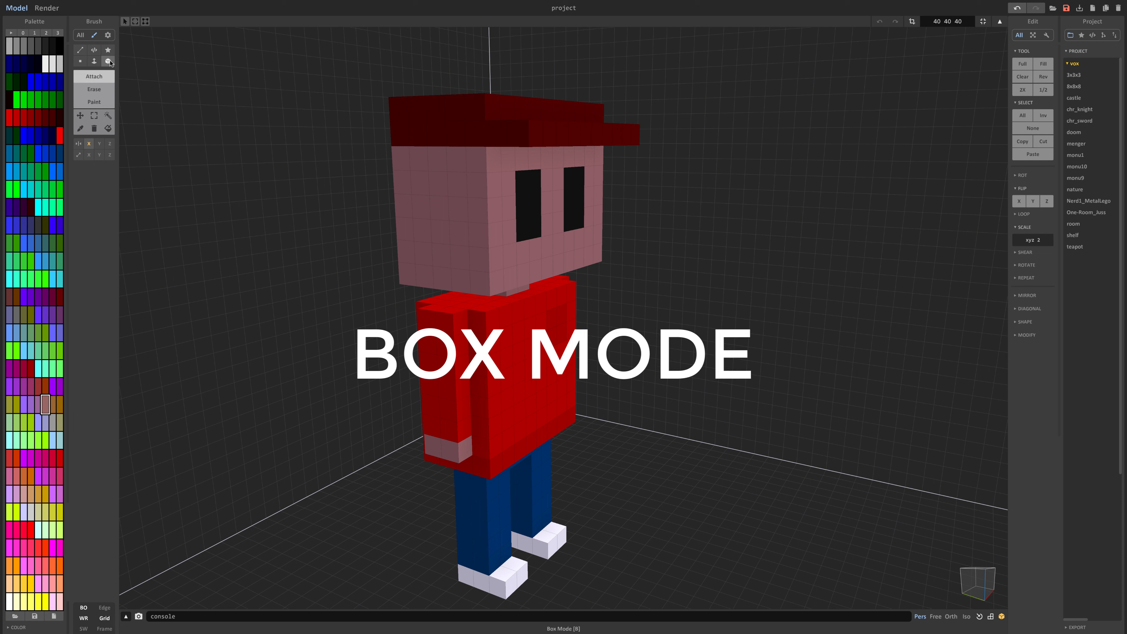
left_click(441, 187)
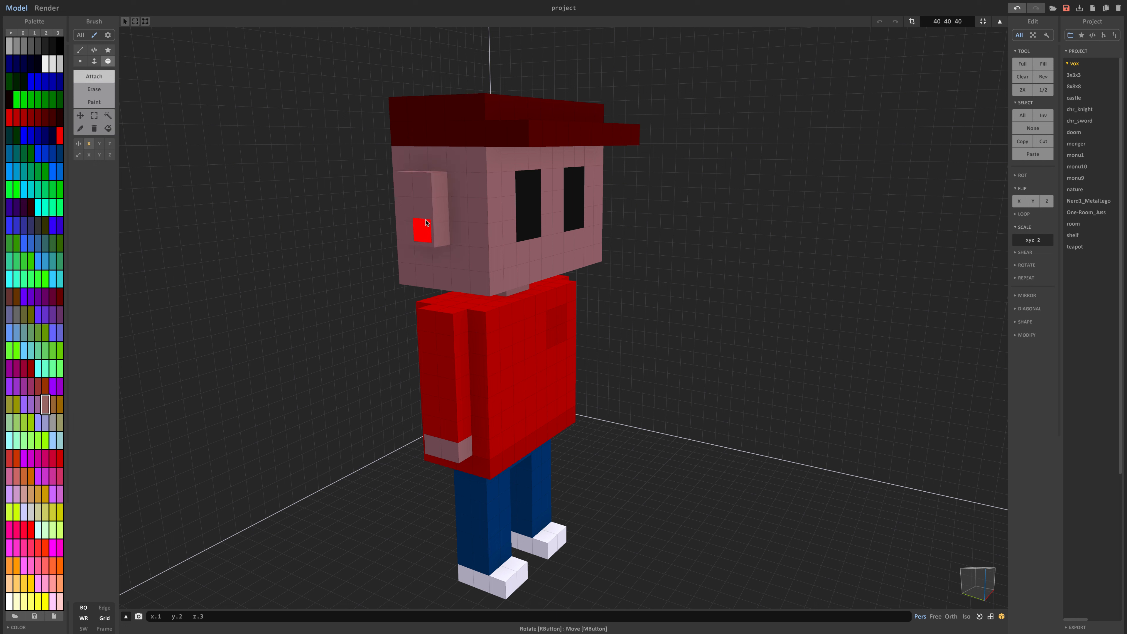
right_click_drag(433, 220, 437, 254)
right_click_drag(473, 252, 969, 255)
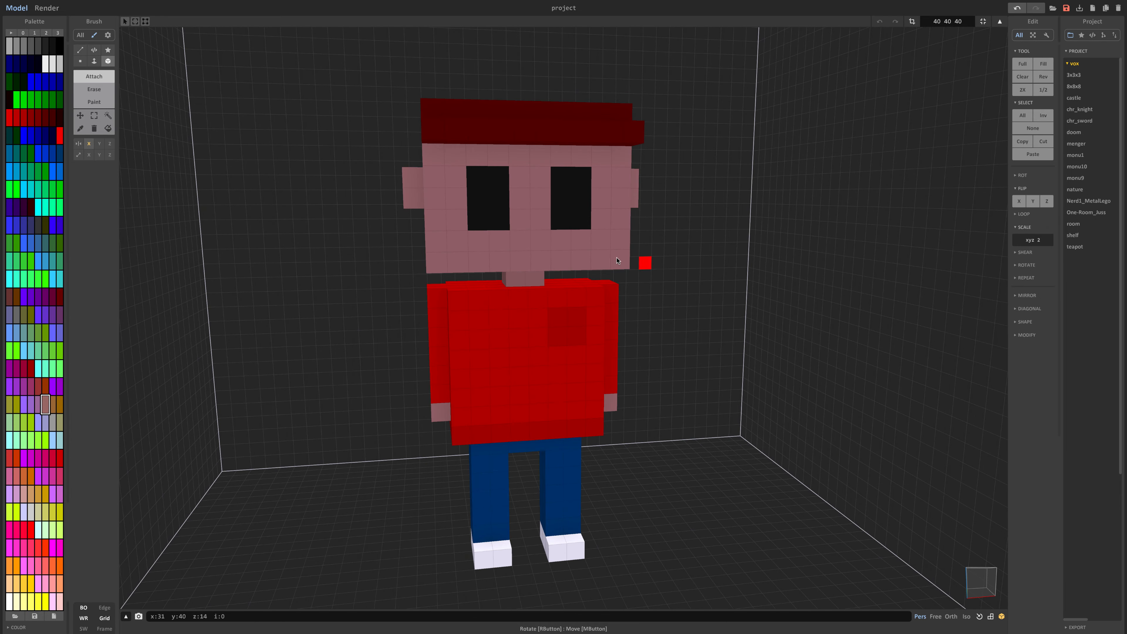
Render the finished character and set the camera to orthographic projection.
middle_click_drag(571, 406, 536, 359)
right_click_drag(536, 359, 576, 366)
scroll(521, 378, "down", 3)
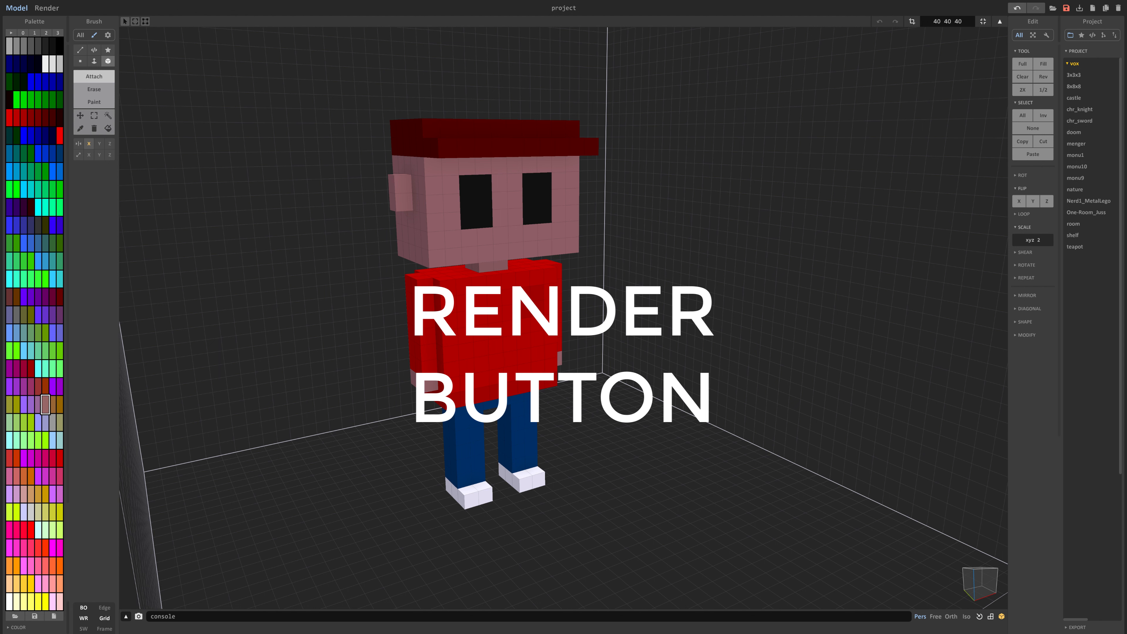
left_click(47, 7)
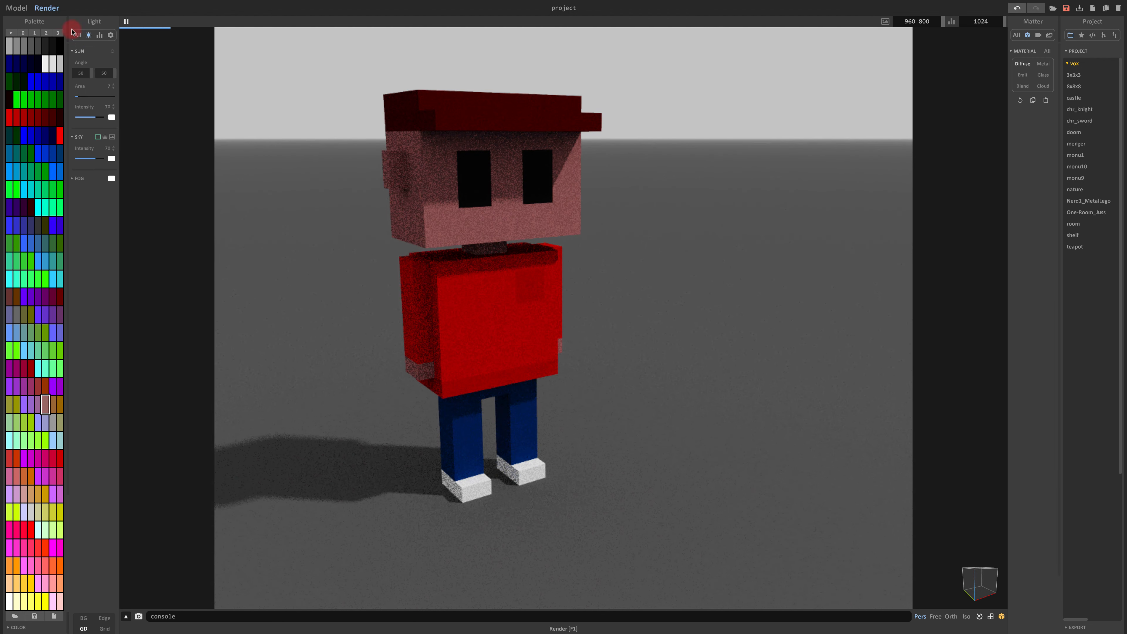
left_click(951, 617)
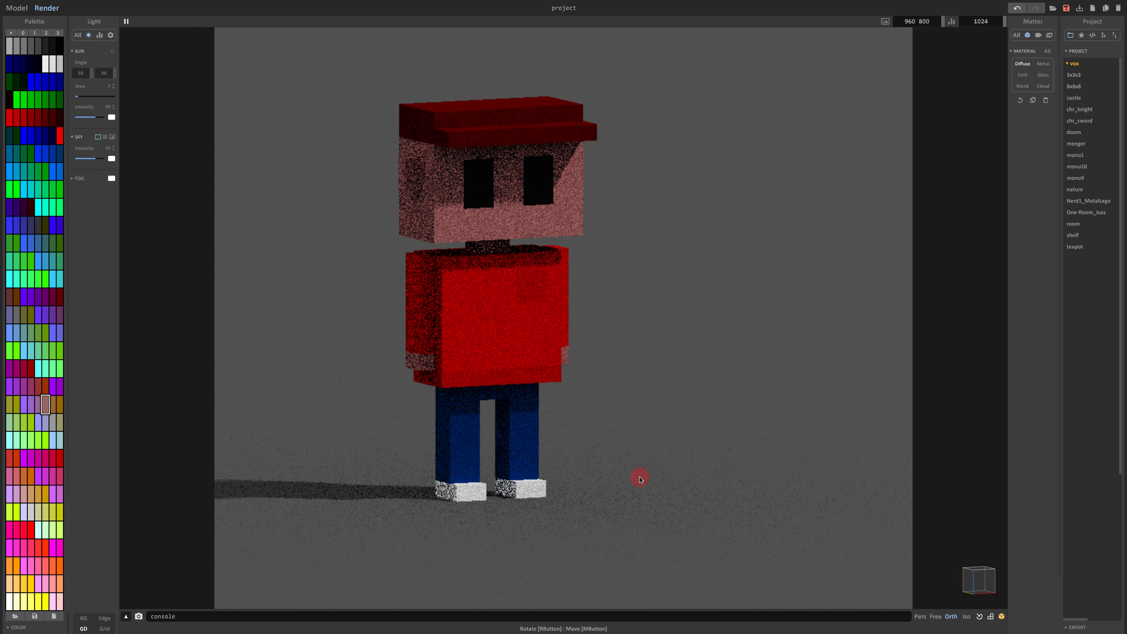
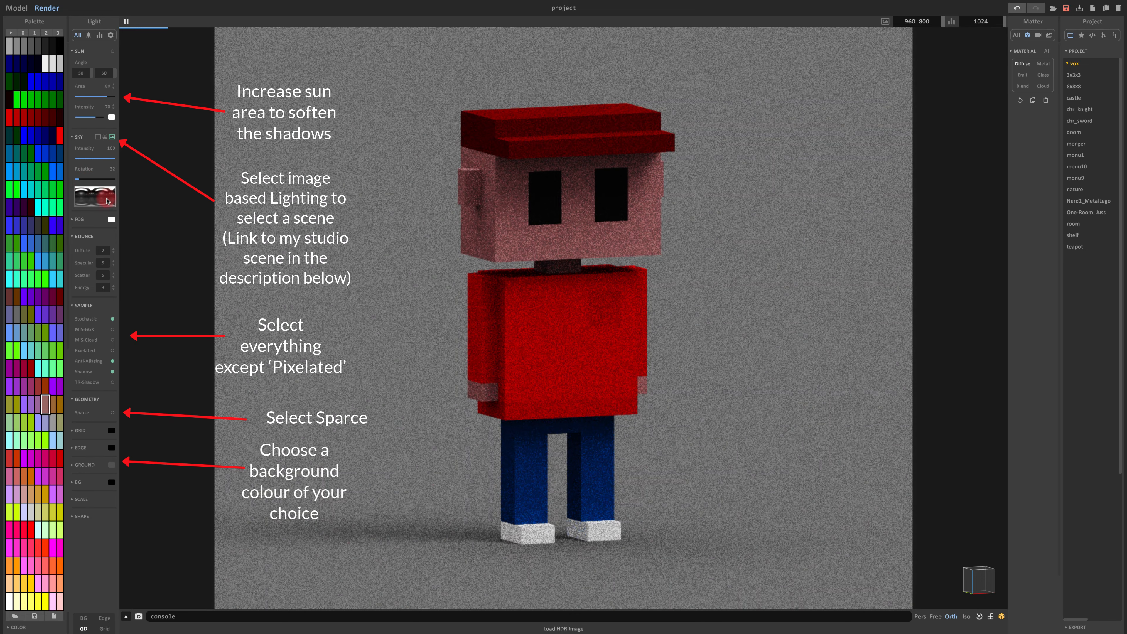
Enable the remaining sampling options except Pixelated, and turn on Sparse geometry.
left_click(112, 330)
left_click(113, 340)
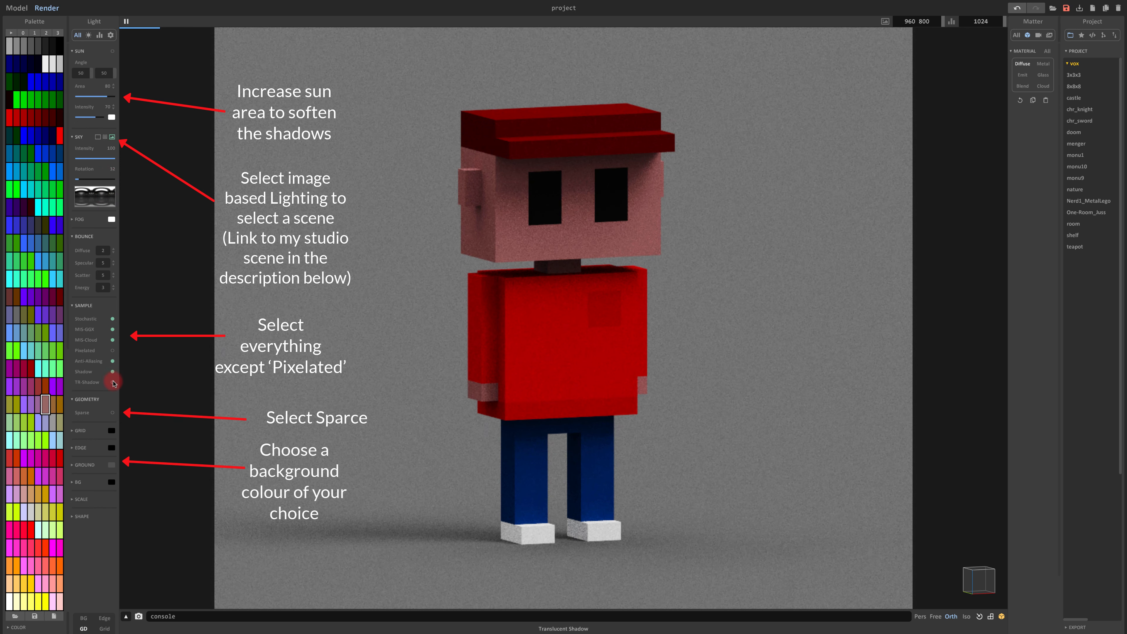
left_click(113, 412)
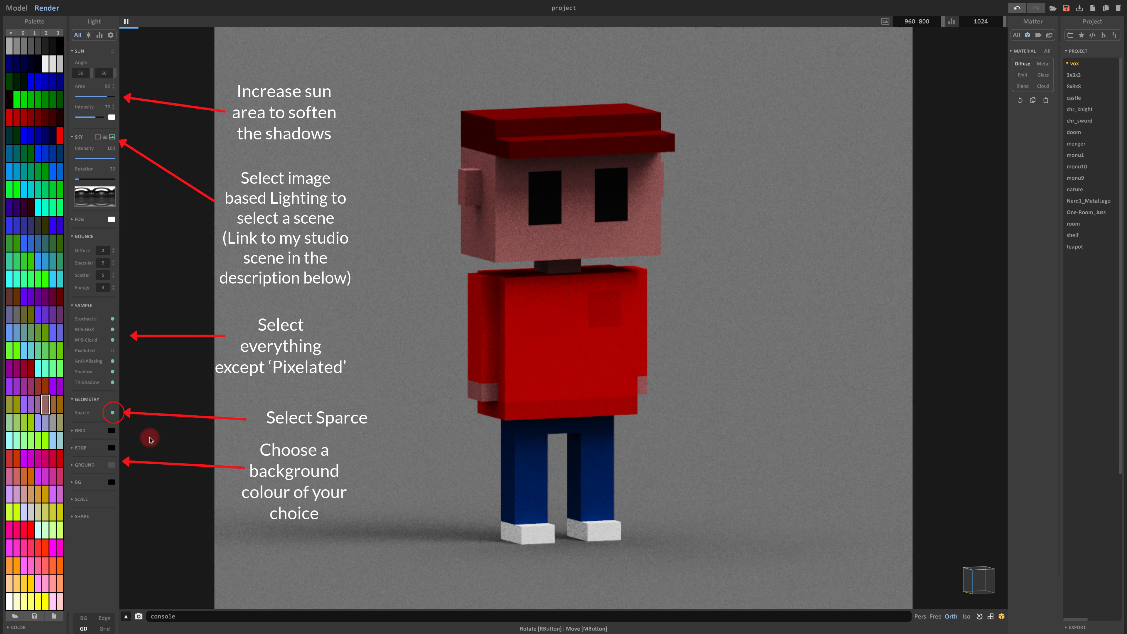
Colour the ground a pale grey-blue and lower the sun angles so the light strikes the character's front.
left_click(112, 466)
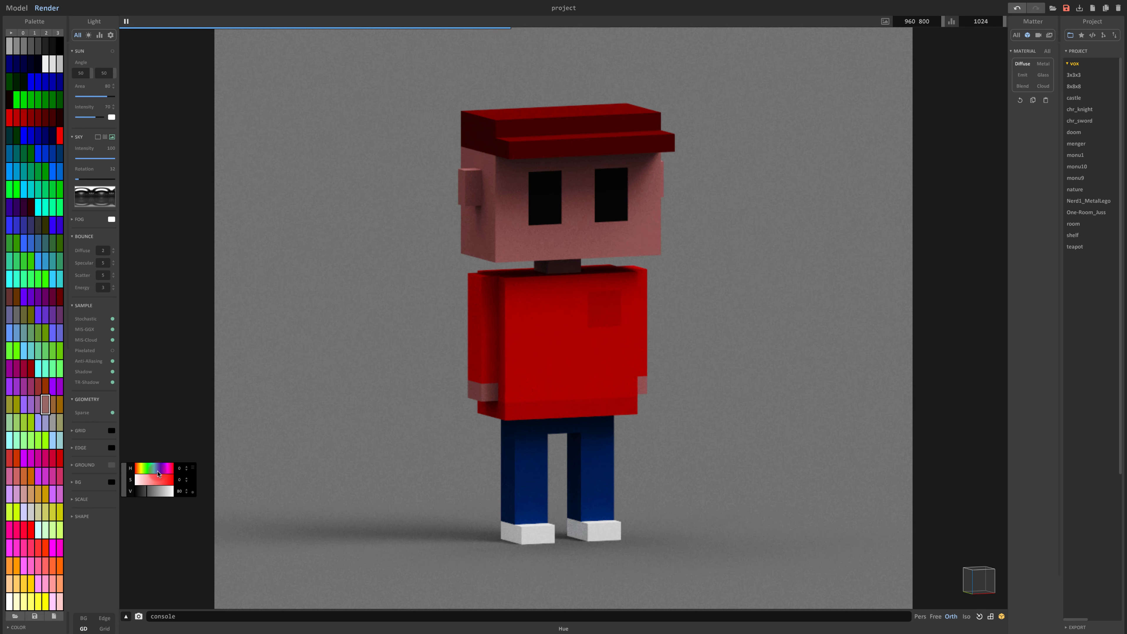
left_click(157, 468)
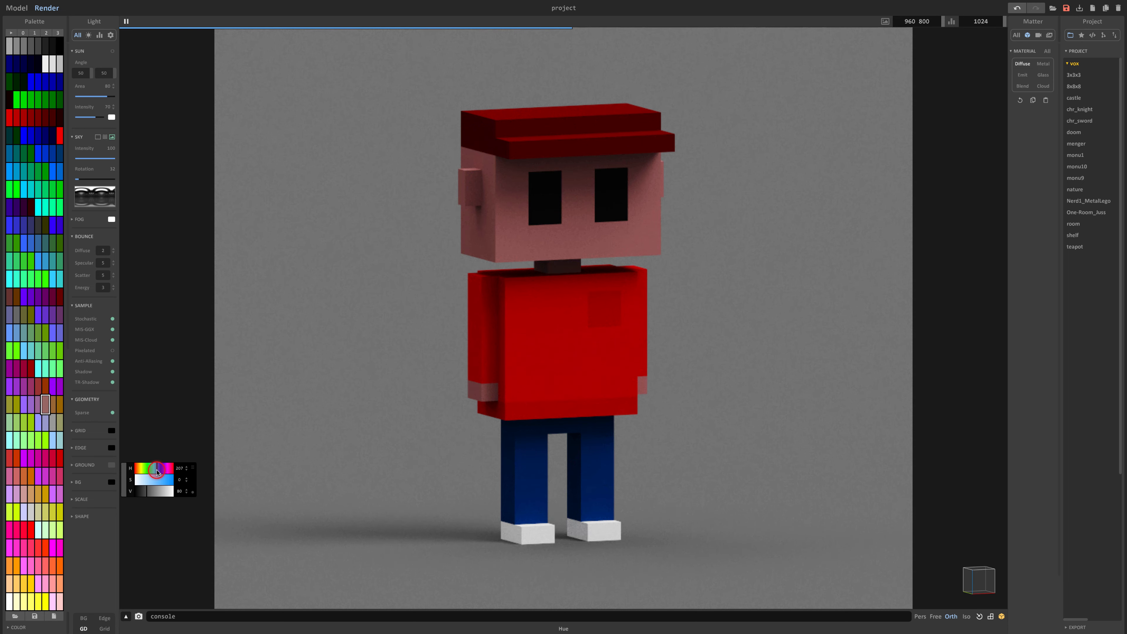
left_click(141, 479)
left_click_drag(150, 491, 156, 492)
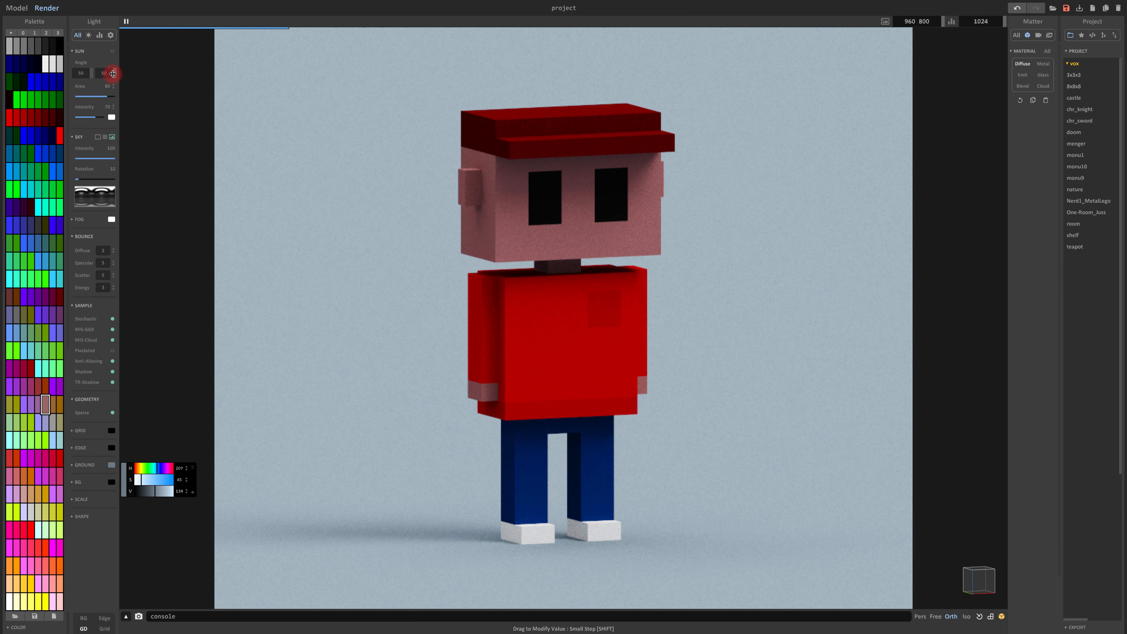
left_click_drag(114, 73, 57, 67)
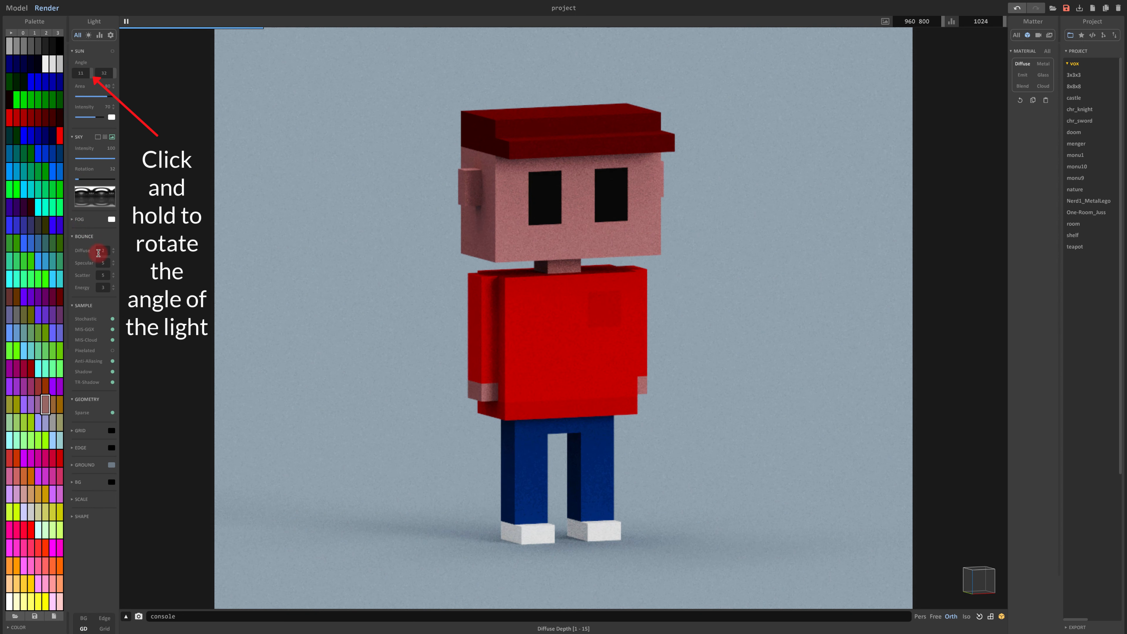
Brighten the ground colour and change its hue and saturation to a pale lilac.
left_click(111, 465)
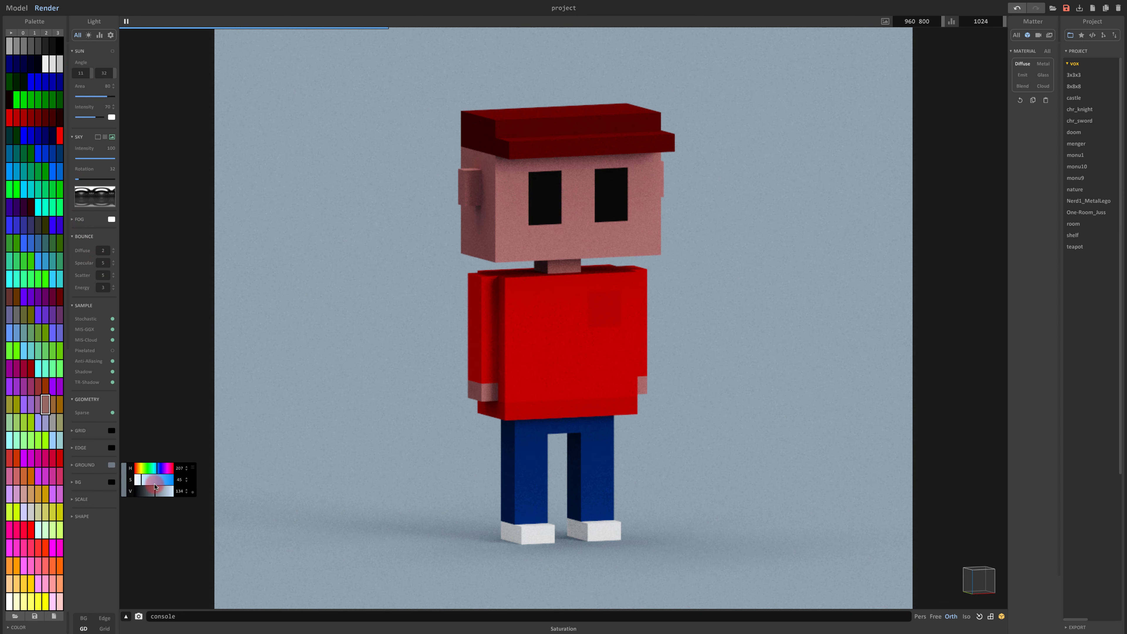
mouse_move(155, 486)
left_mouse_down()
mouse_move(165, 486)
mouse_move(144, 479)
mouse_move(172, 494)
mouse_move(163, 495)
left_mouse_up()
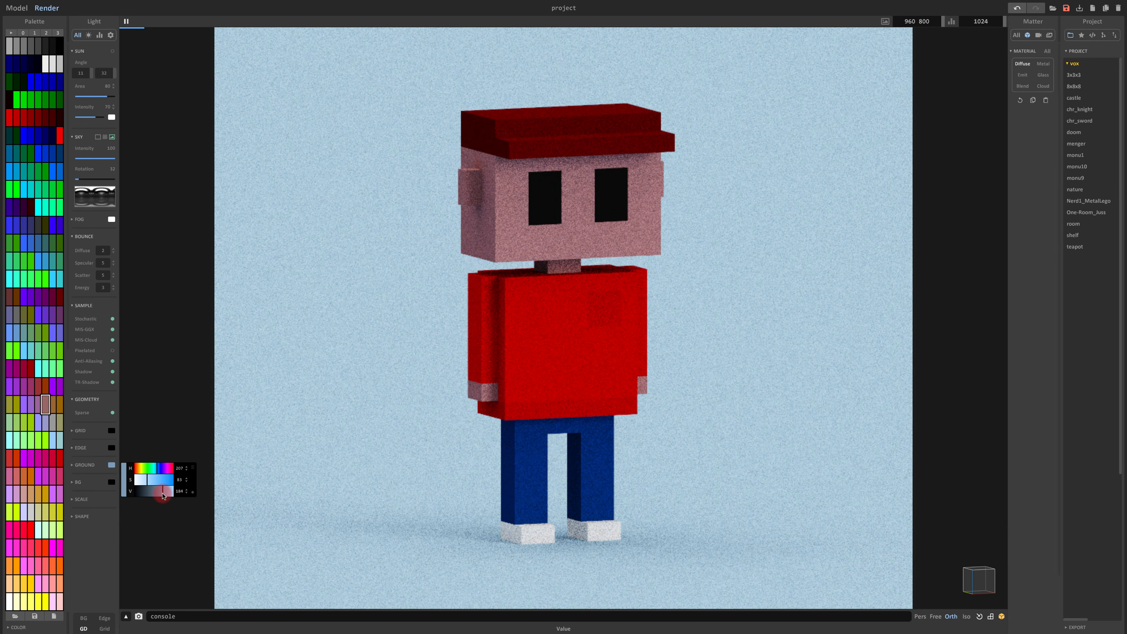
left_click(165, 470)
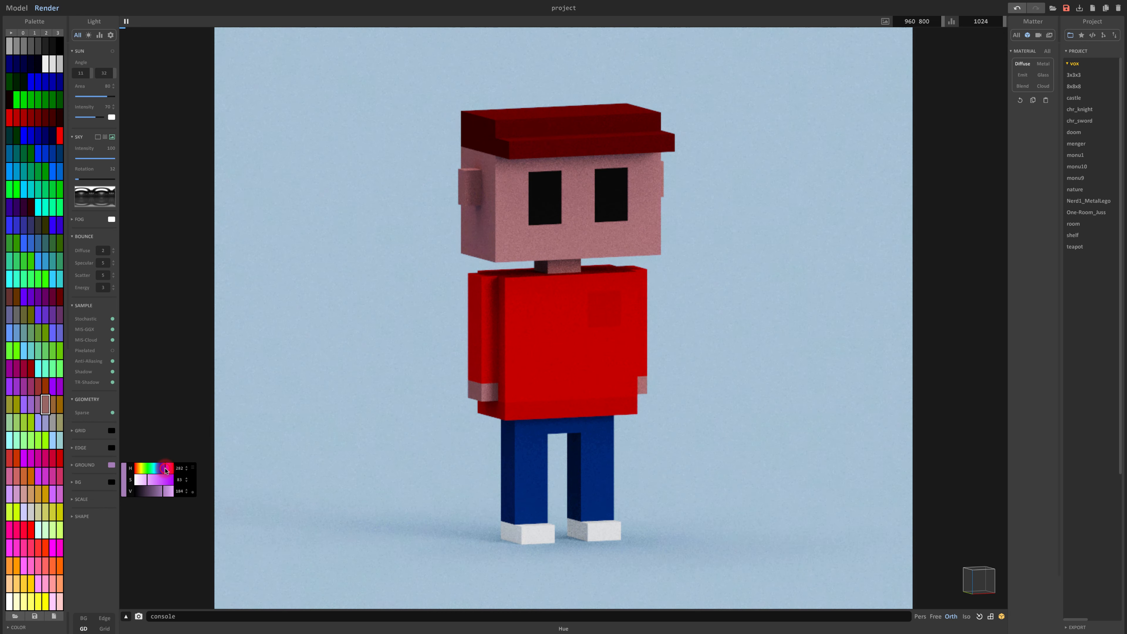
left_click(142, 481)
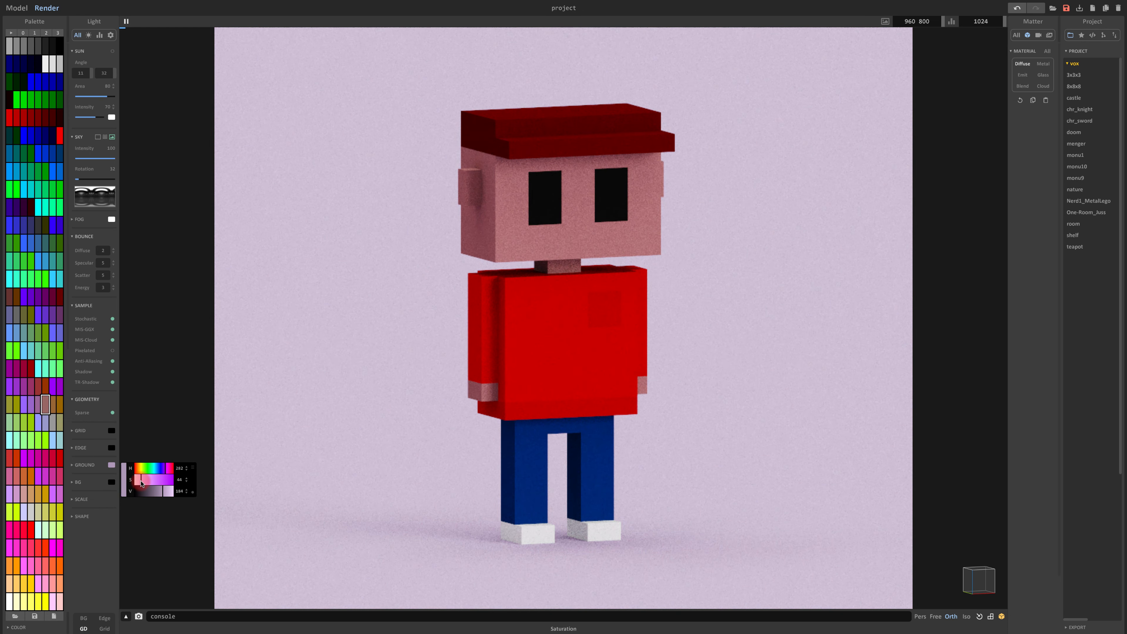
left_click(143, 483)
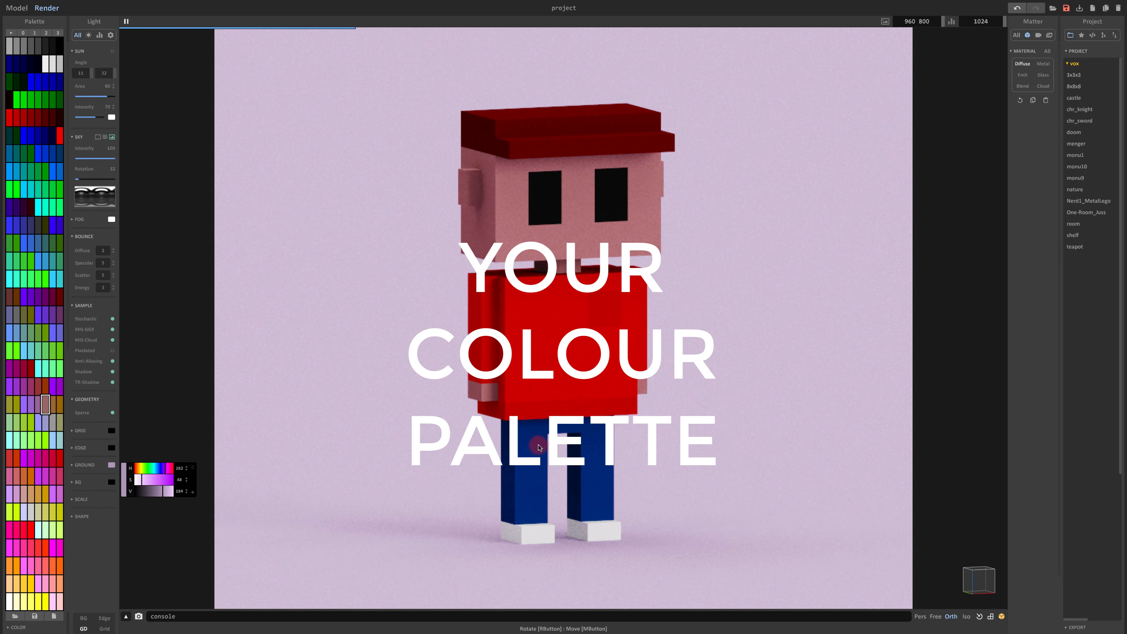
Select every palette colour, assign the Blend material to all of them and change its media type.
scroll(558, 449, "up", 3)
mouse_move(558, 449)
right_mouse_down()
mouse_move(570, 444)
mouse_move(558, 451)
right_mouse_up()
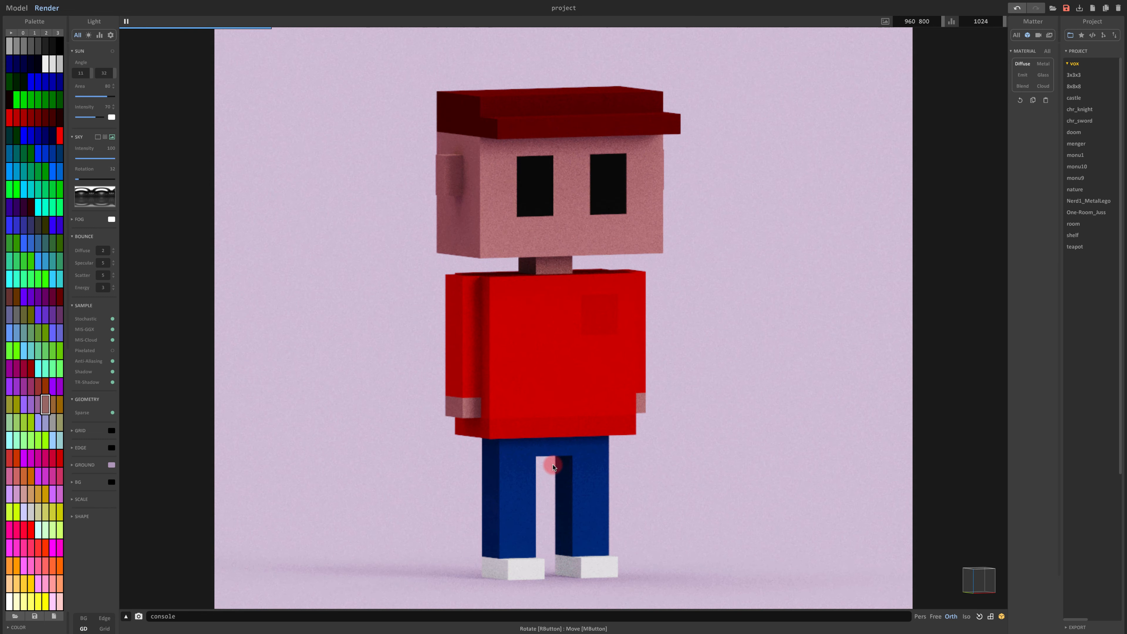
right_click_drag(552, 459, 524, 427)
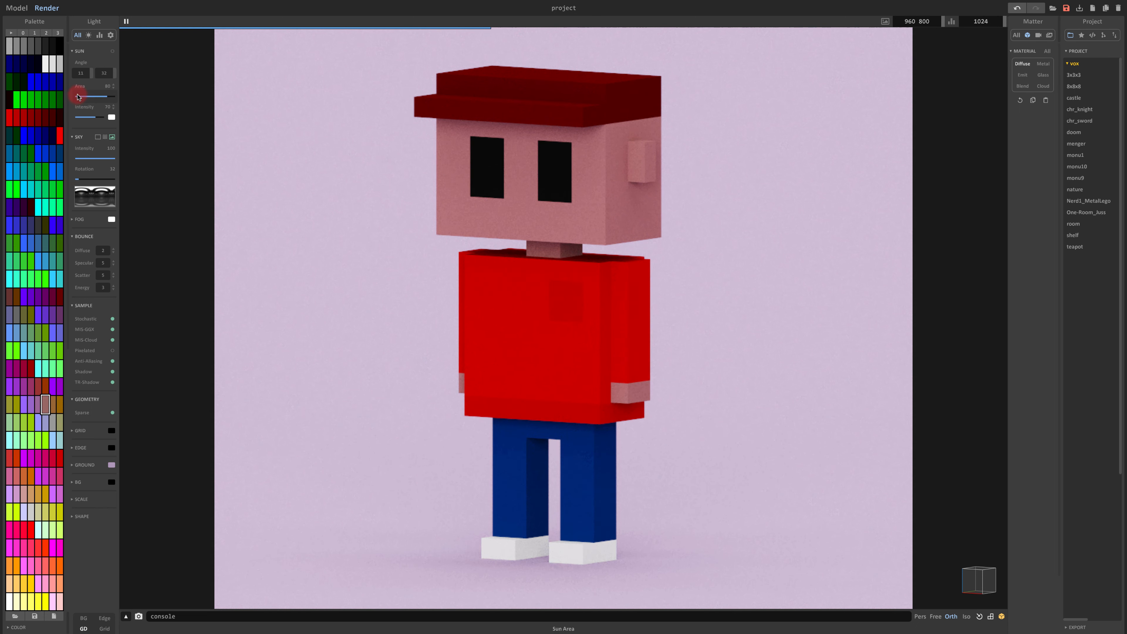
left_click(10, 46)
left_click_drag(10, 46, 62, 175)
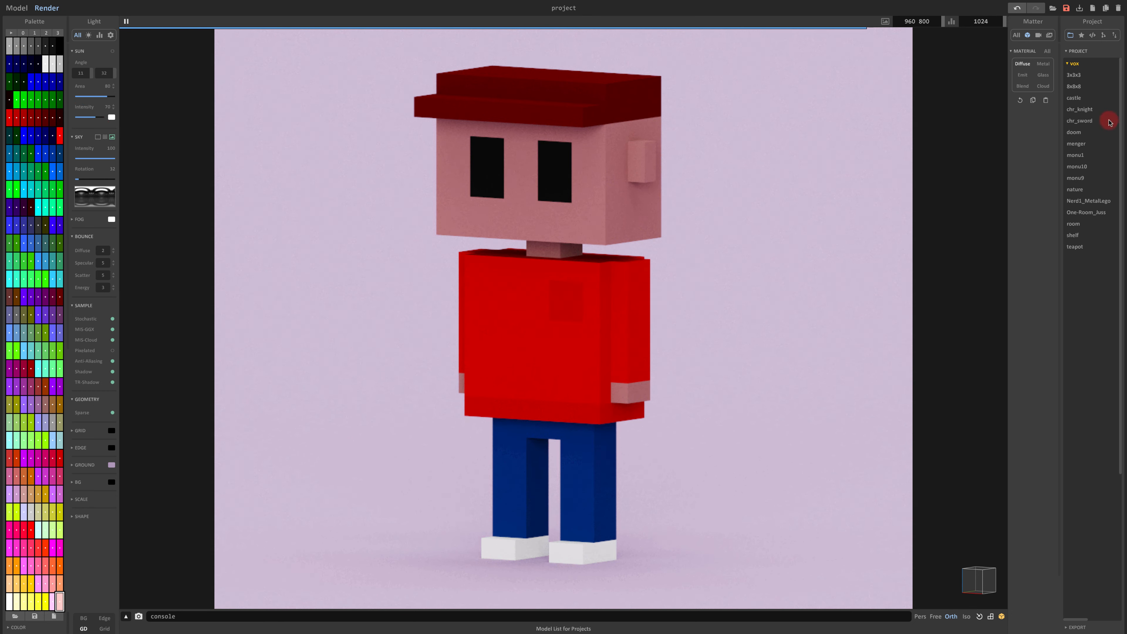
left_click(1024, 86)
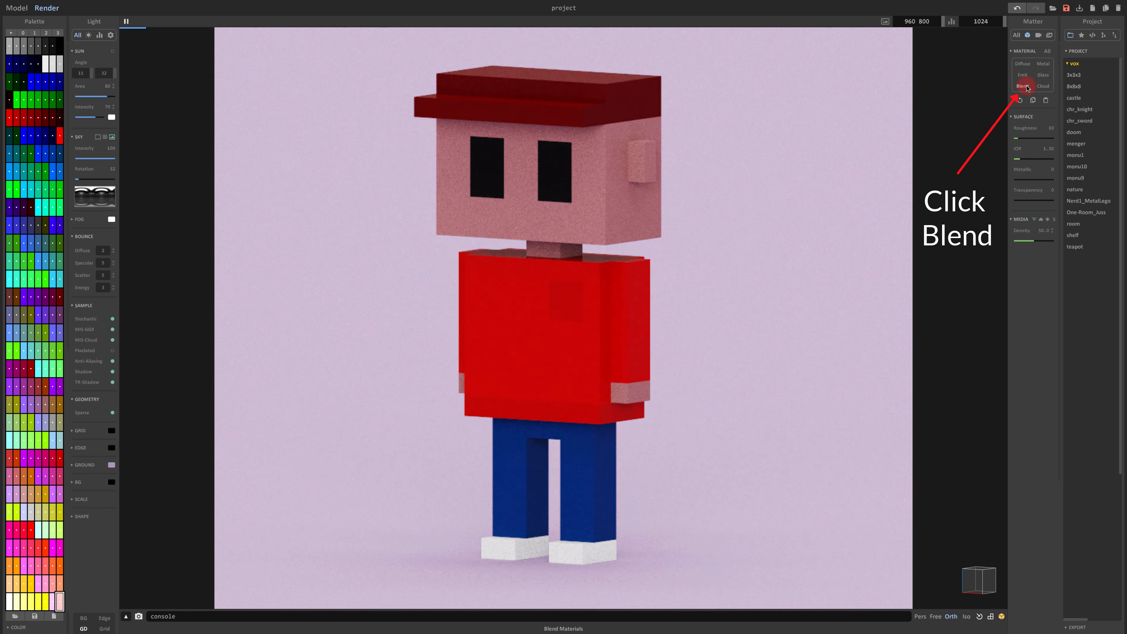
left_click(1054, 220)
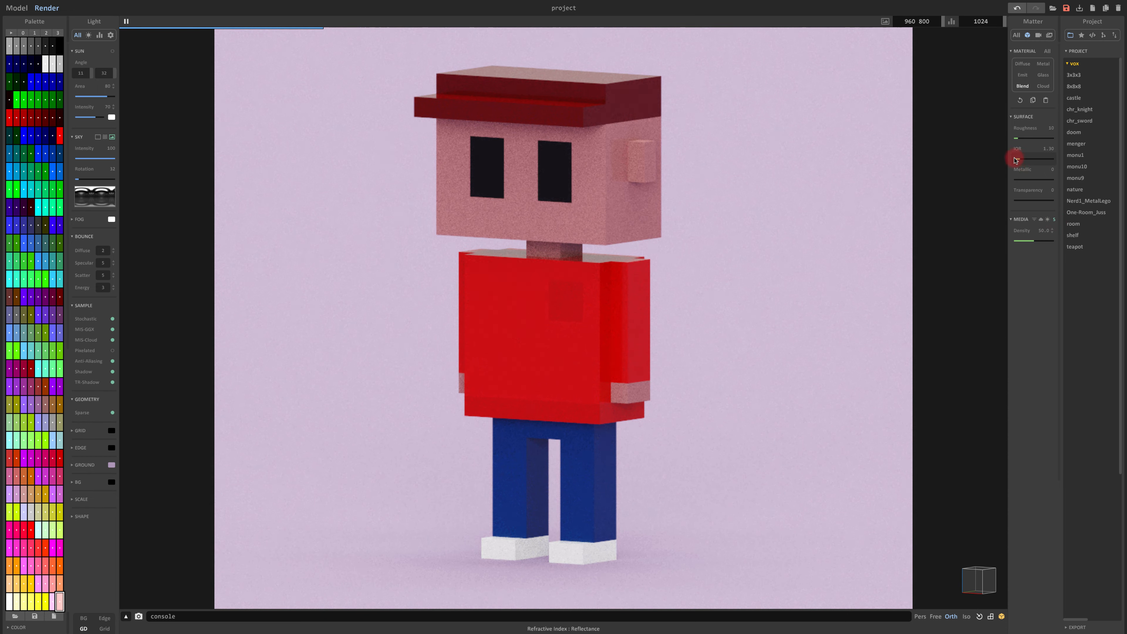
Try a much higher refractive index on the Blend material, return it to 1.30 and raise the roughness to nearly half.
left_click_drag(1023, 164, 1040, 161)
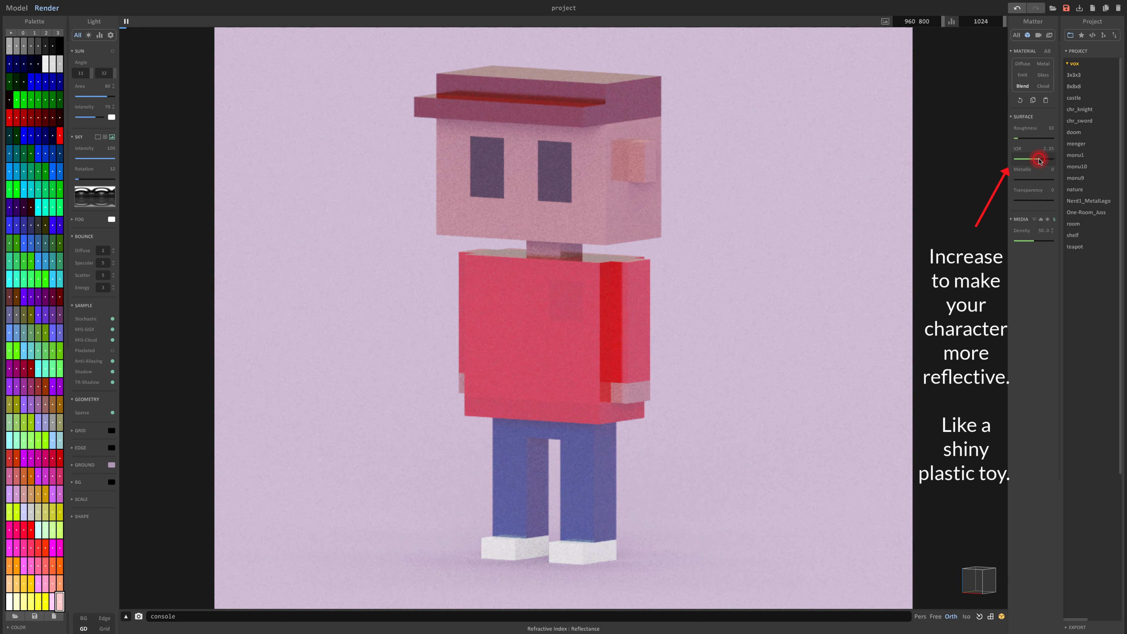
mouse_move(1039, 161)
left_mouse_down()
mouse_move(1021, 161)
mouse_move(1032, 142)
left_mouse_up()
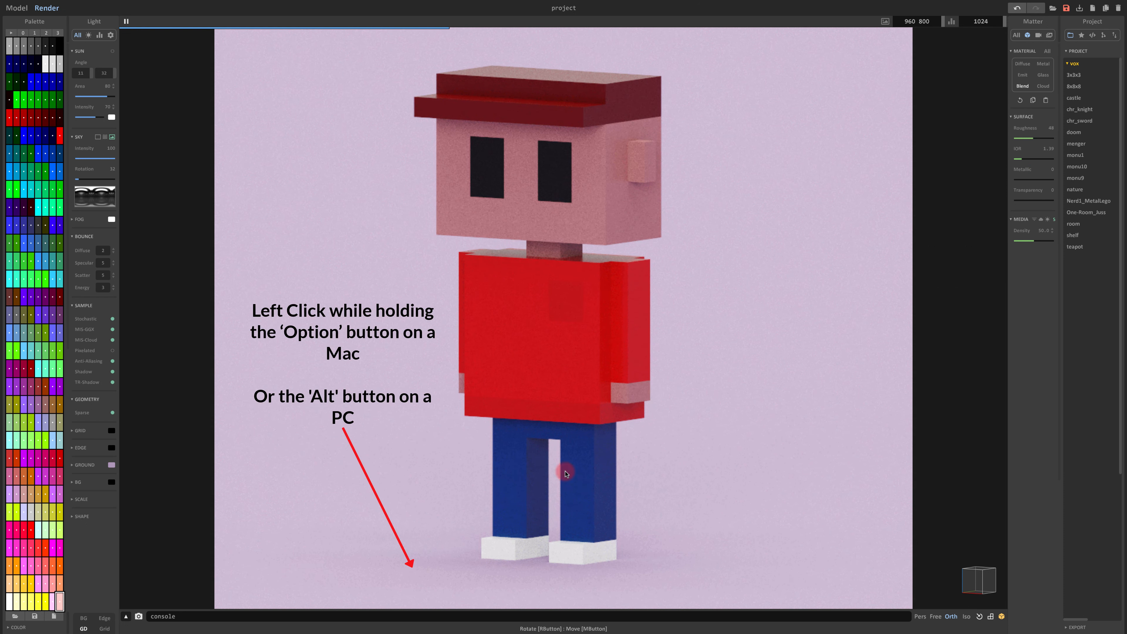
Pick the ground, give it the Metal material and try a higher refractive index for stronger reflections.
left_click(413, 583, "alt")
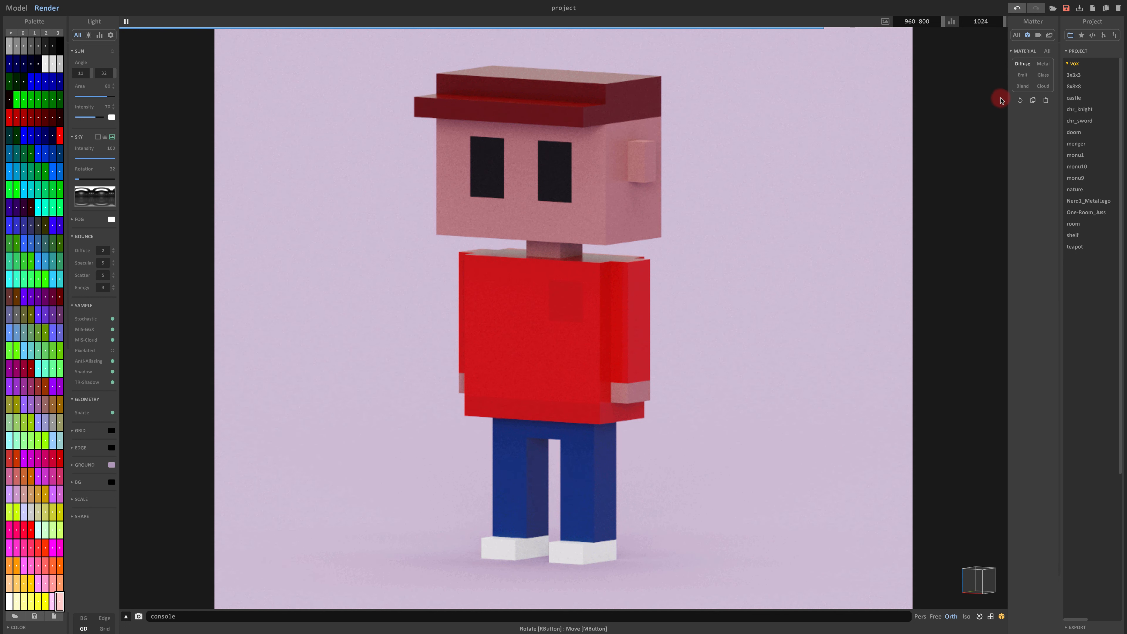
left_click(1043, 65)
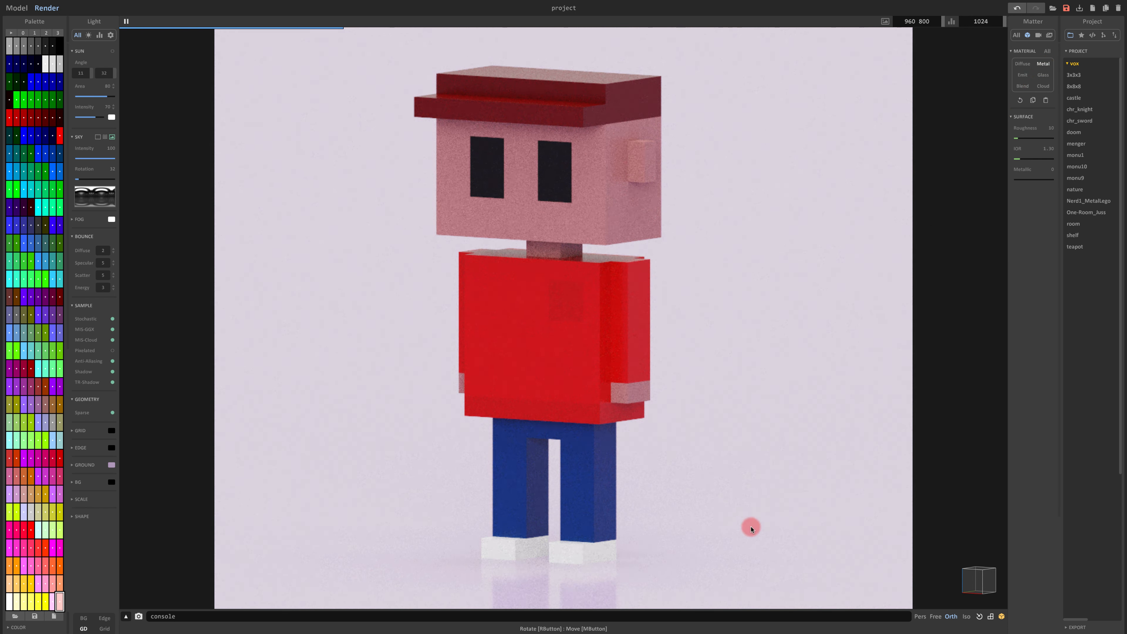
left_click(1020, 159)
left_click_drag(1020, 160, 1034, 160)
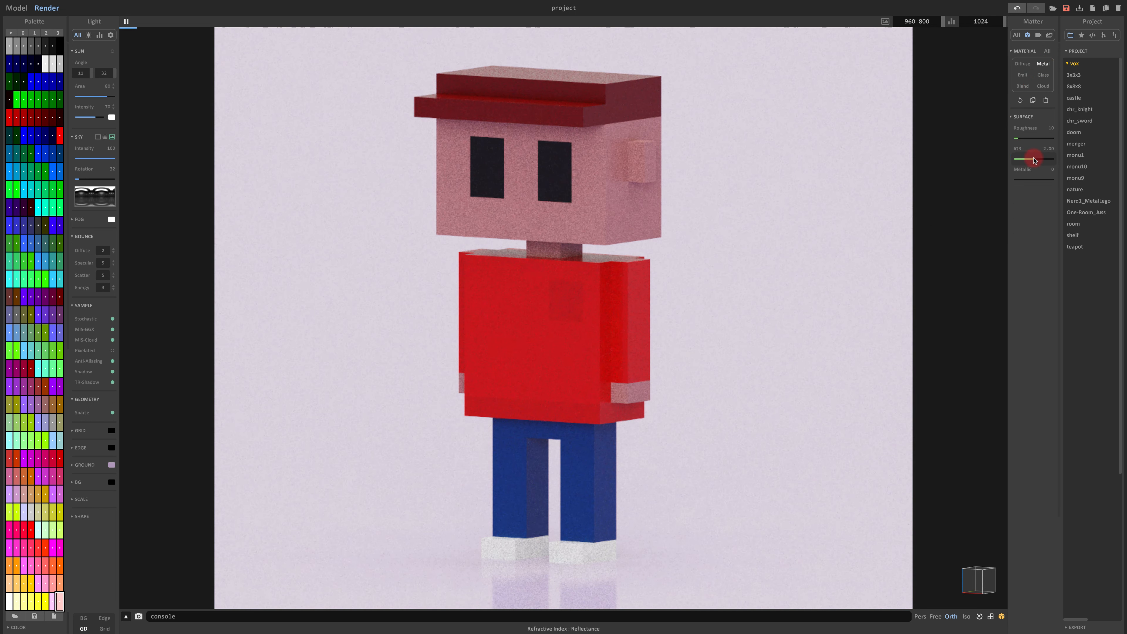
right_click_drag(553, 515, 566, 478)
Return the ground's refractive index to 1.30 and raise its roughness to blur the reflections.
left_click(1020, 158)
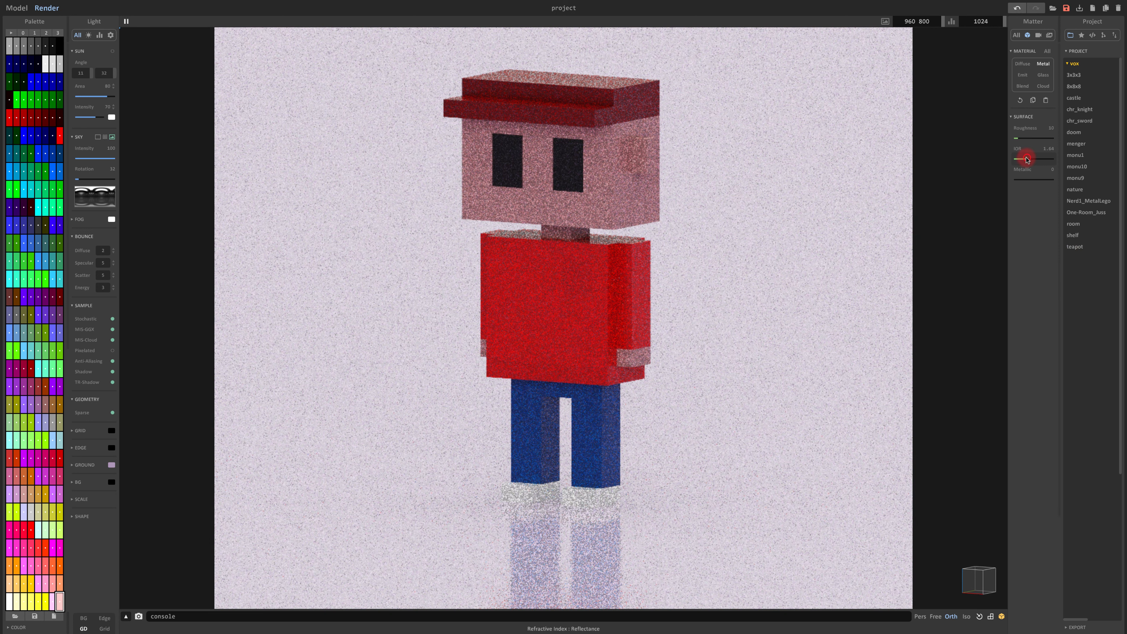
left_click(1029, 141)
left_click_drag(1028, 140, 1024, 138)
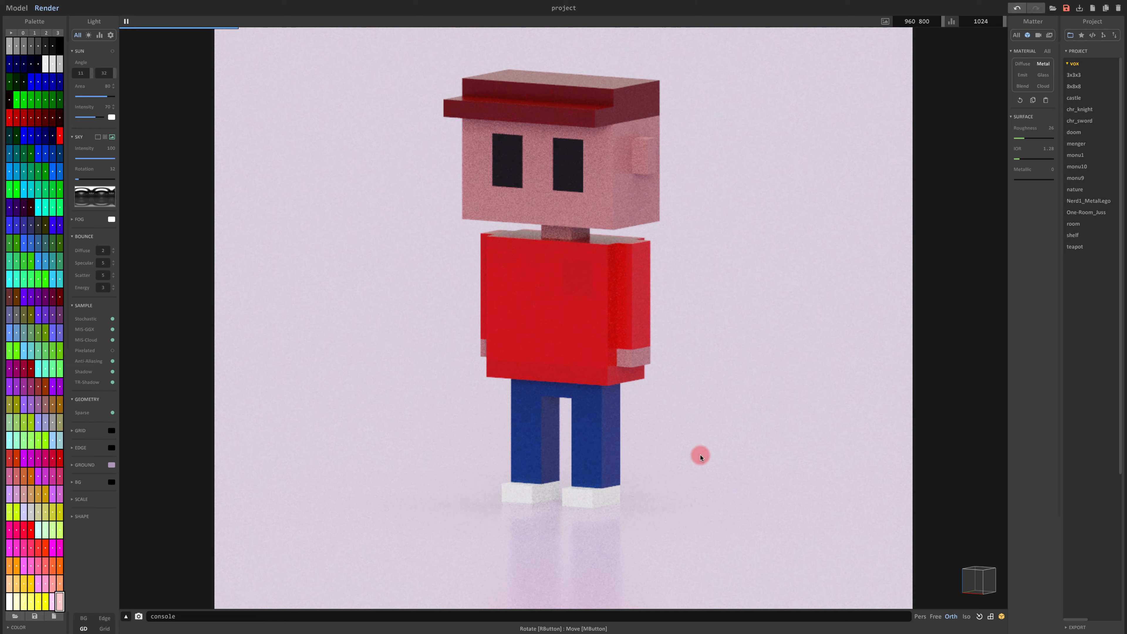
Lower the sky lighting intensity to about 70.
right_click_drag(670, 441, 670, 438)
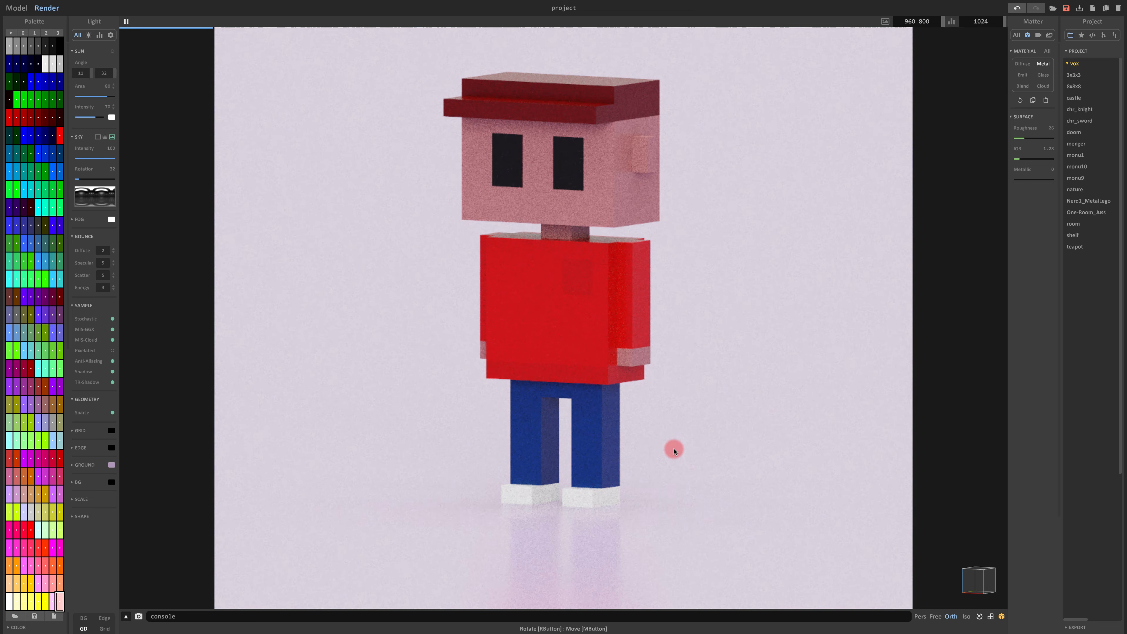
right_click(673, 449)
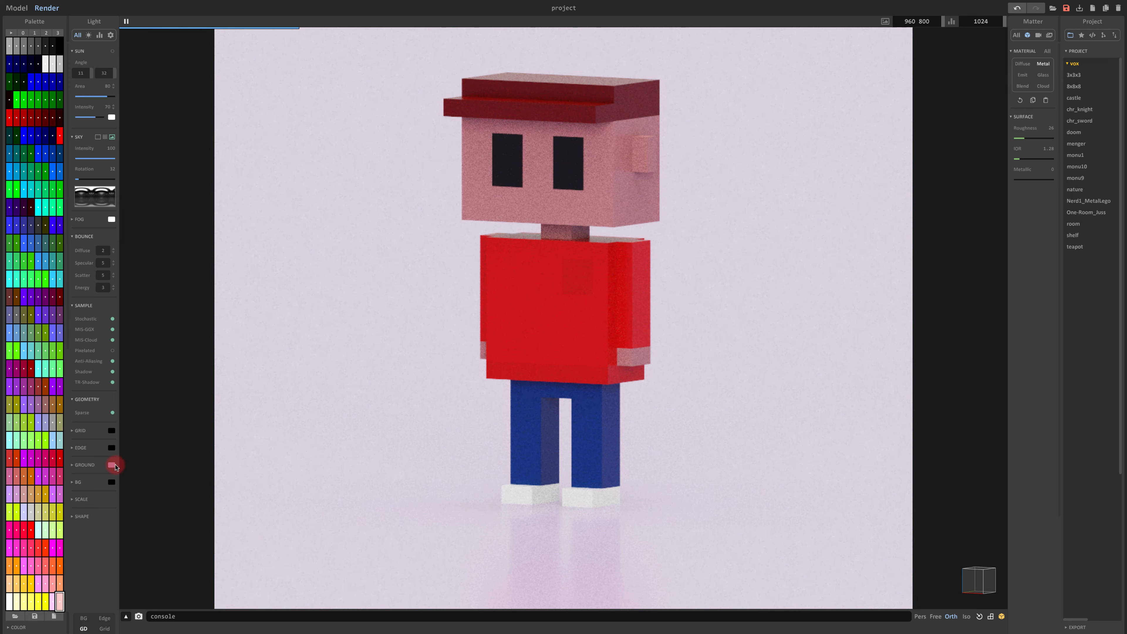
left_click_drag(111, 159, 103, 161)
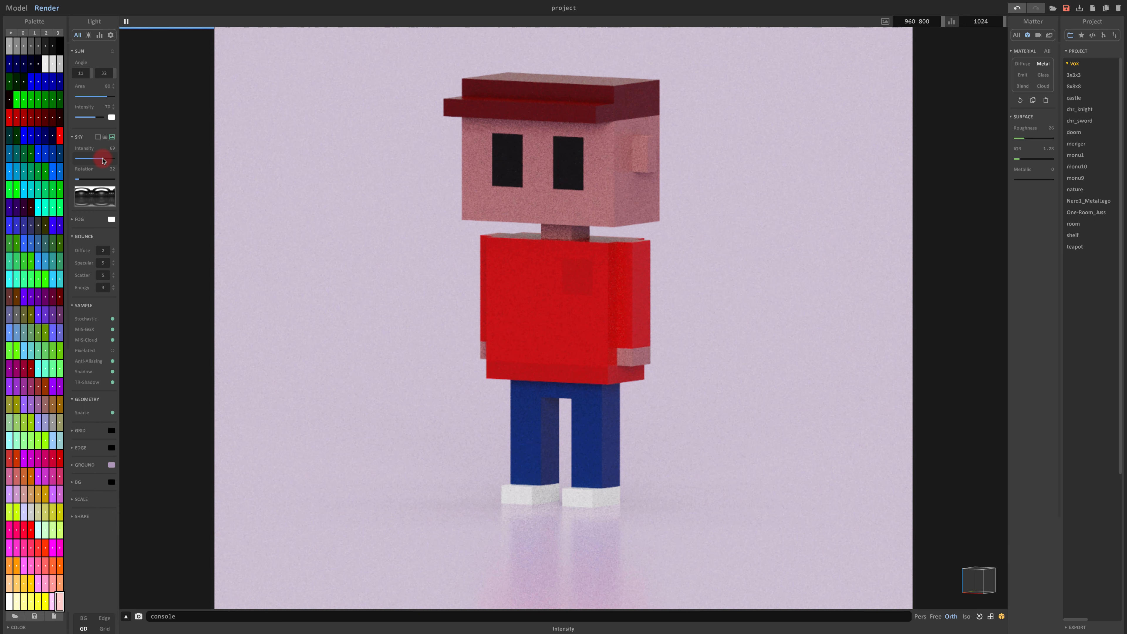
Recolour the ground to a warm sandy beige by shifting its hue to orange and raising its saturation.
scroll(537, 310, "up", 3)
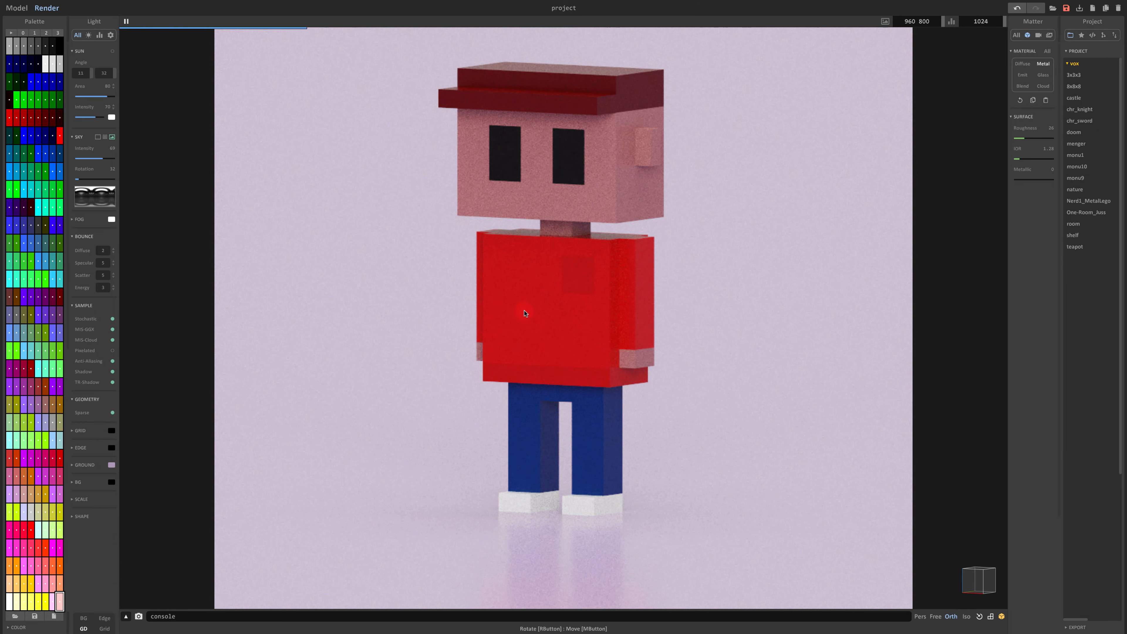
left_click(111, 465)
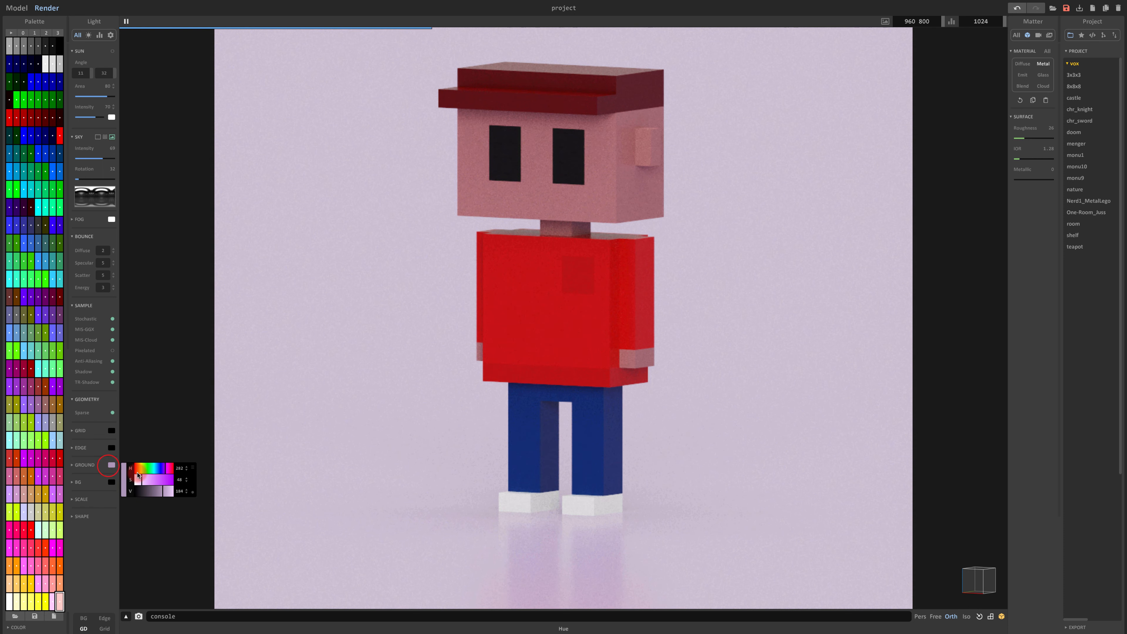
left_click(138, 470)
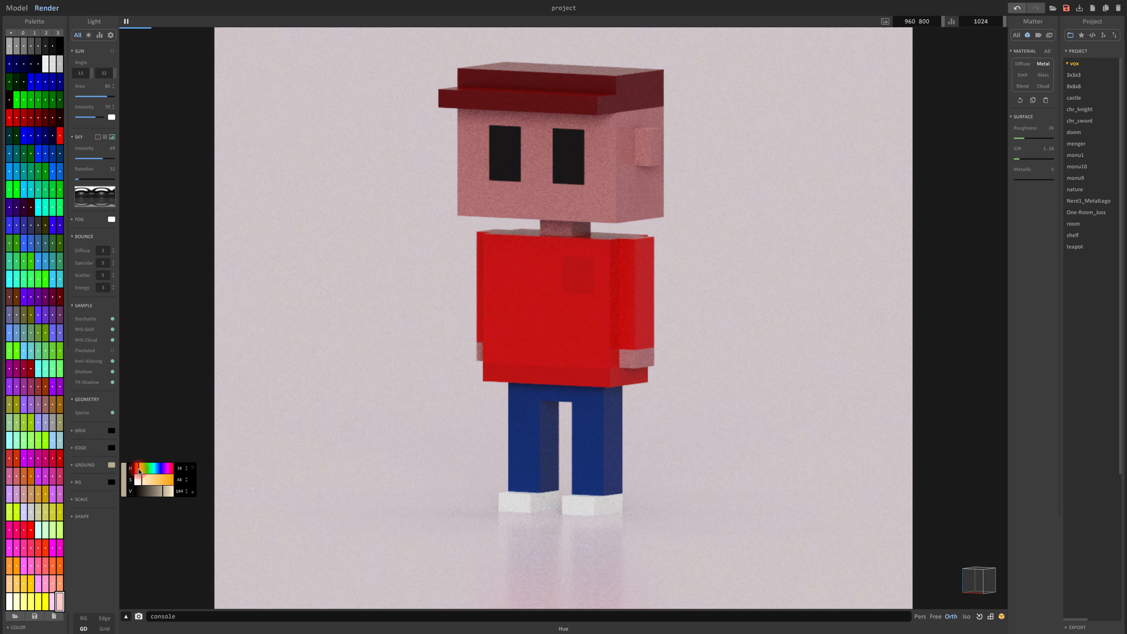
left_click(151, 484)
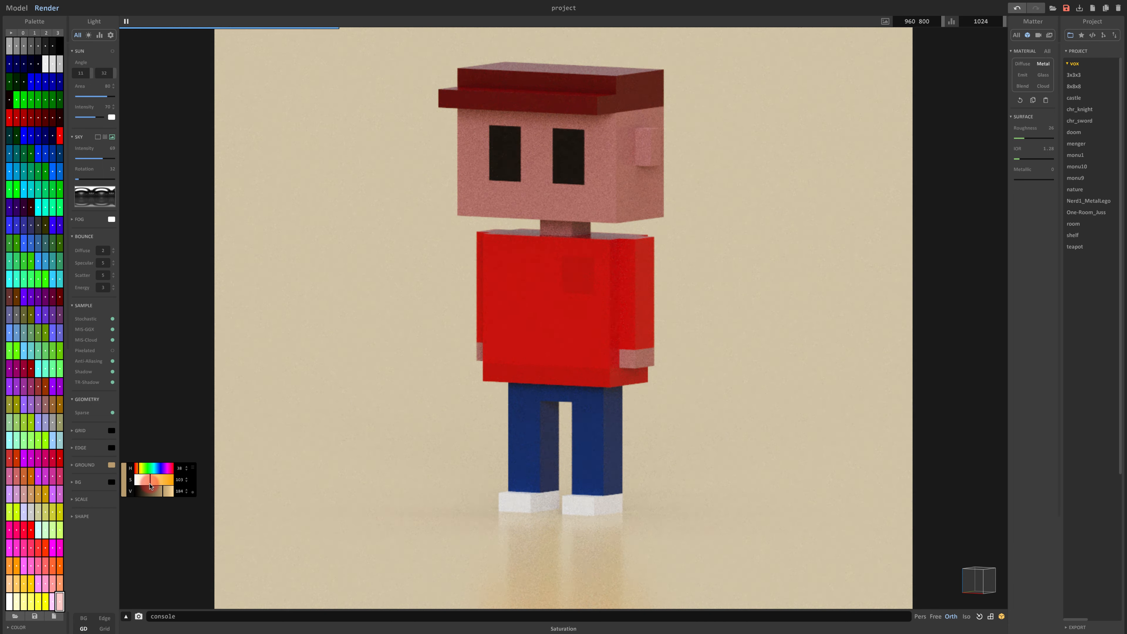
Change the sun's angle so the light strikes the character from another side and casts a shadow across the ground.
left_click_drag(89, 73, 71, 124)
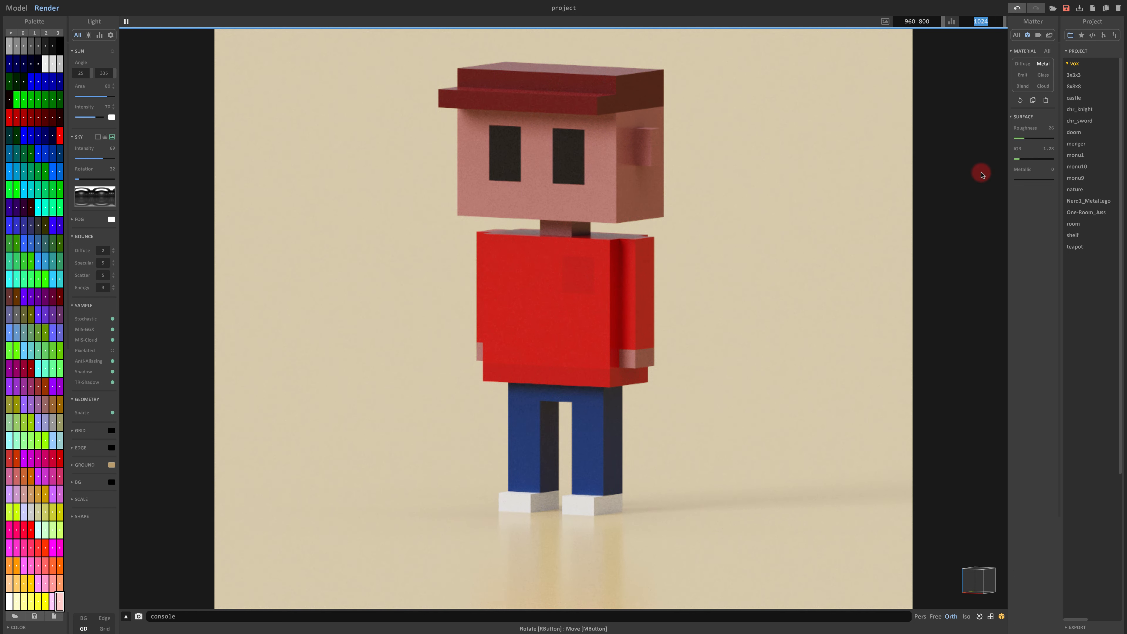
Raise the render sample count to 10000 and set the viewport image size to 1920 by 1080.
type("000")
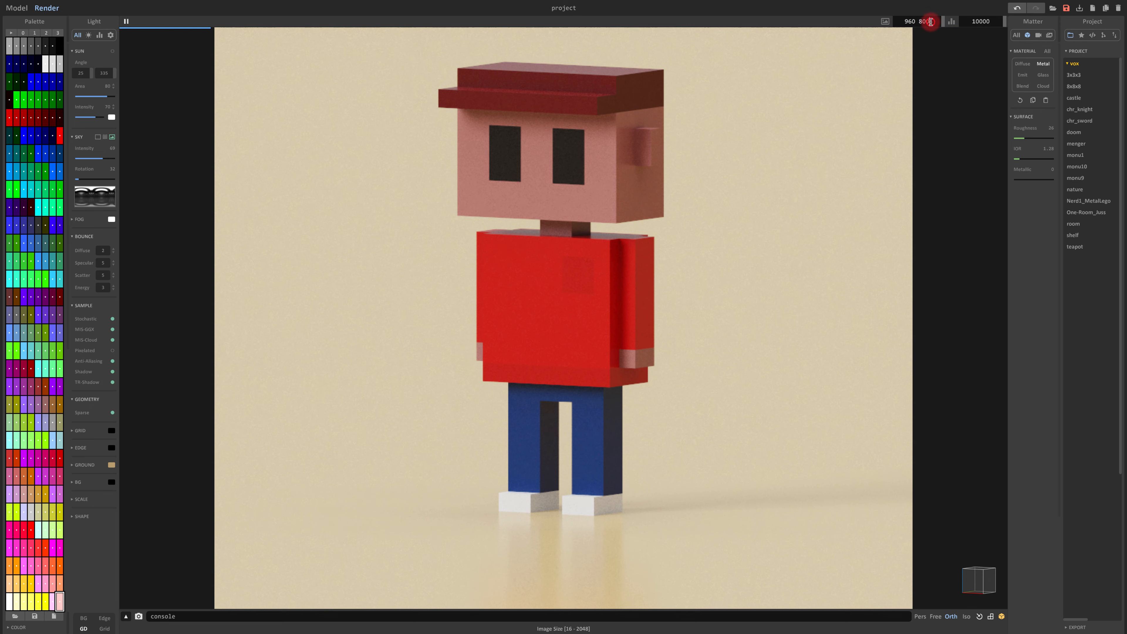
left_click_drag(934, 22, 887, 21)
type("192")
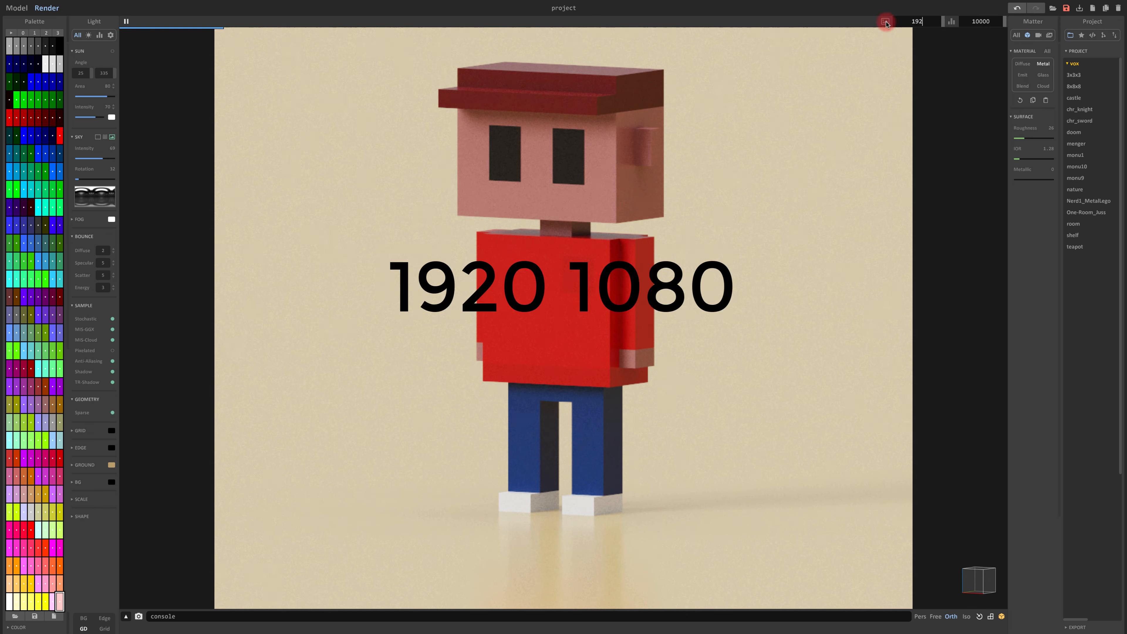
type("0 1080")
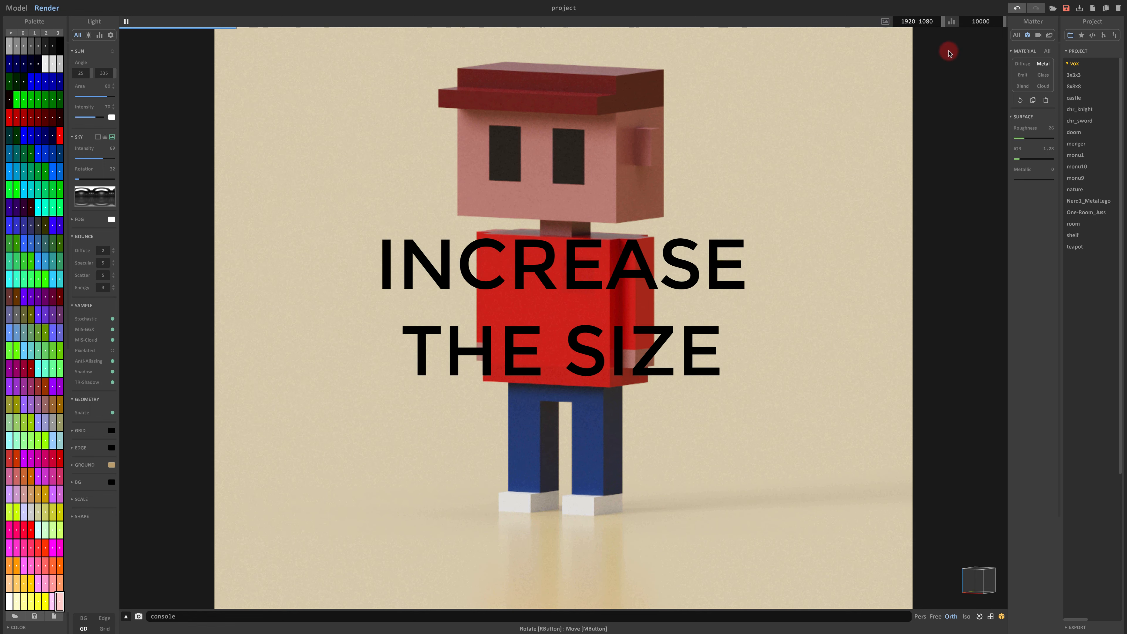
key("Return")
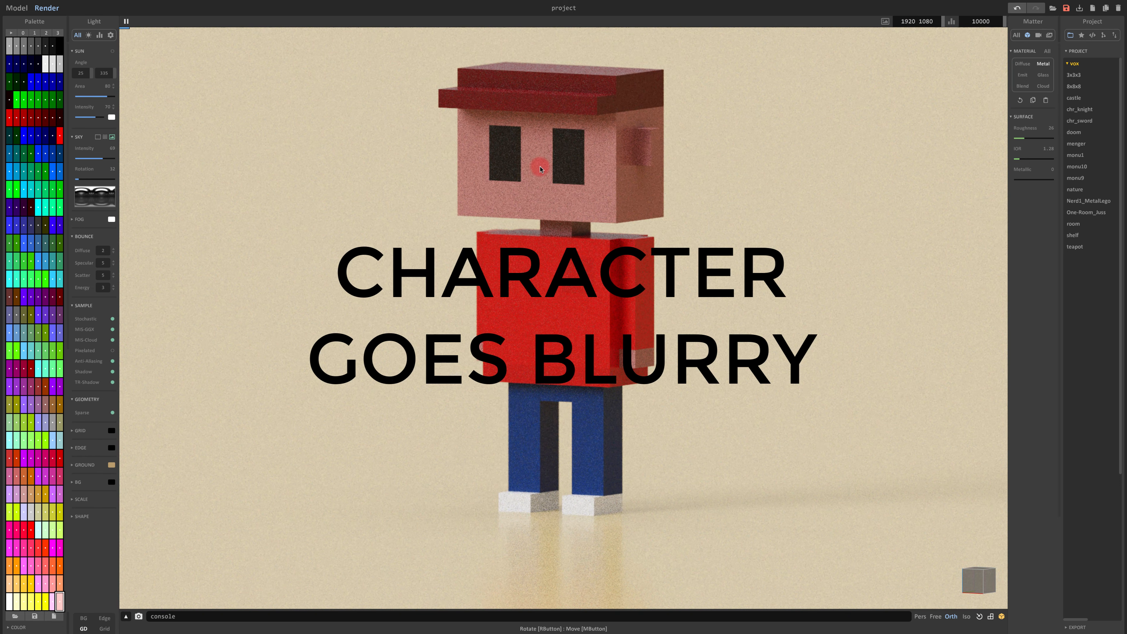
Try focusing the camera on the empty background, refocus it on the character's face and reframe the figure.
left_click(815, 173)
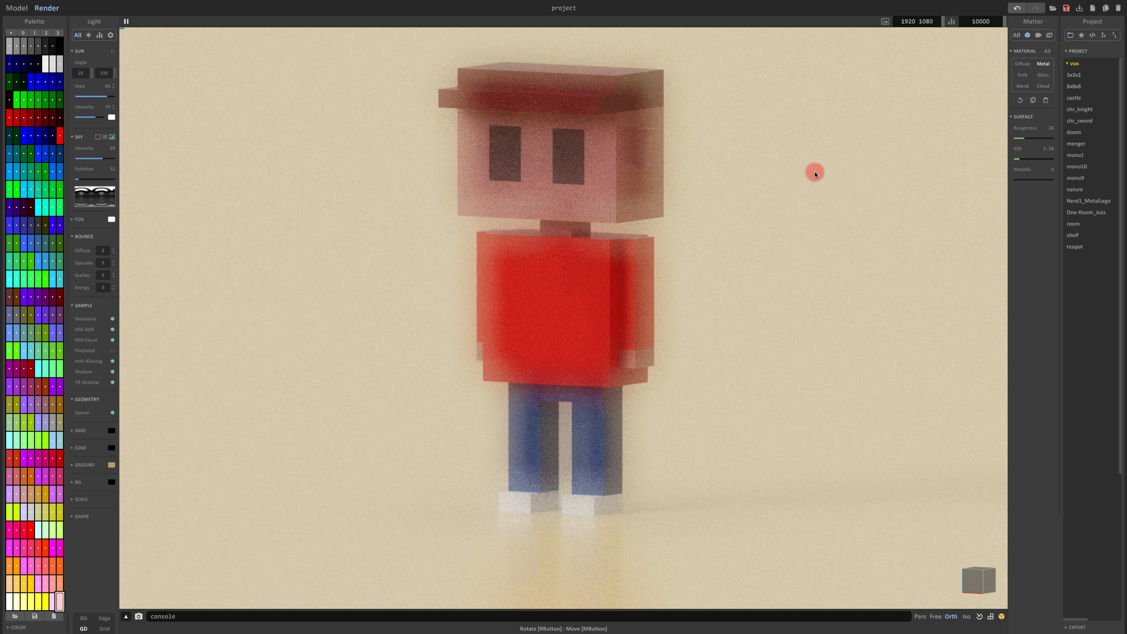
left_click(552, 161)
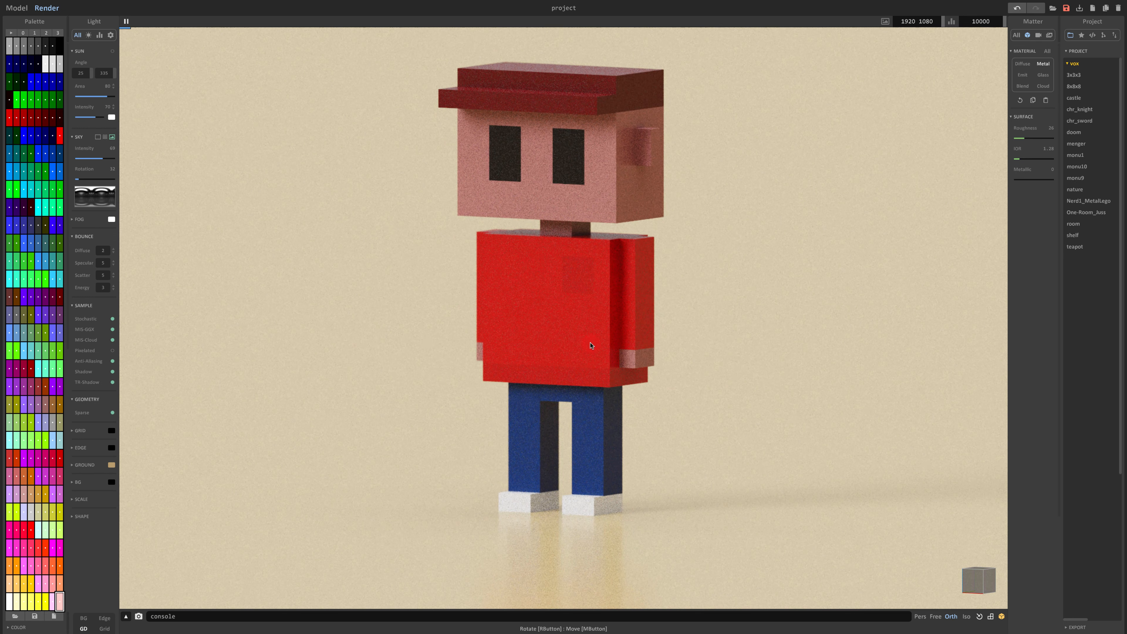
middle_click_drag(568, 349, 565, 356)
scroll(564, 353, "up", 1)
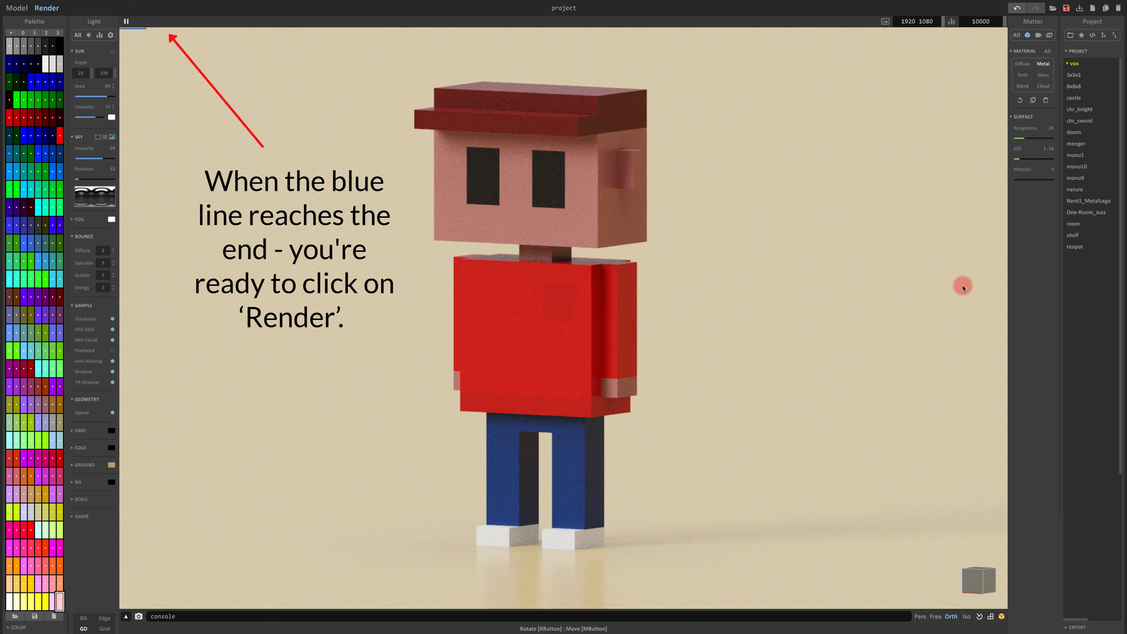
Set the output photo's width to 1920 in the image settings and enter a new height.
left_click(1038, 35)
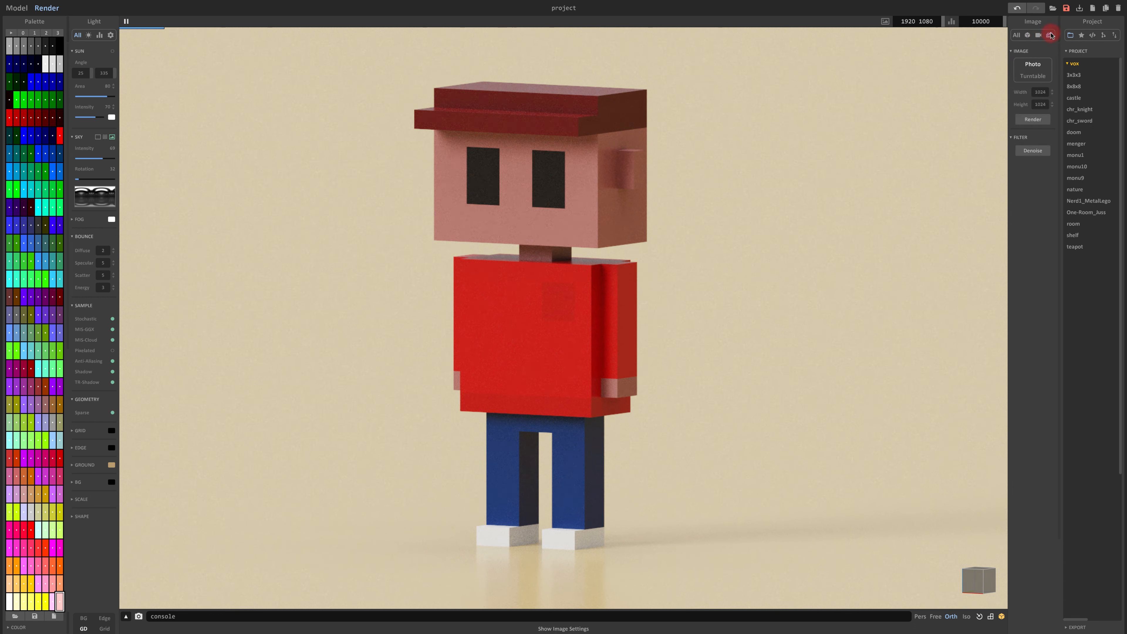
left_click(1020, 94)
type("192")
left_click(1038, 104)
type("1")
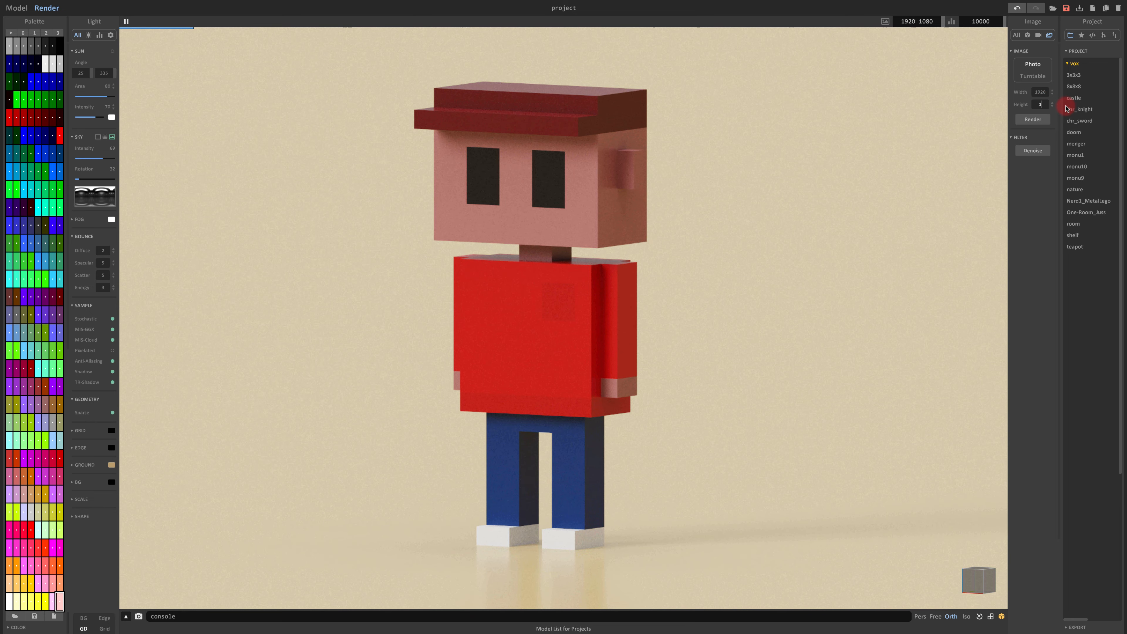